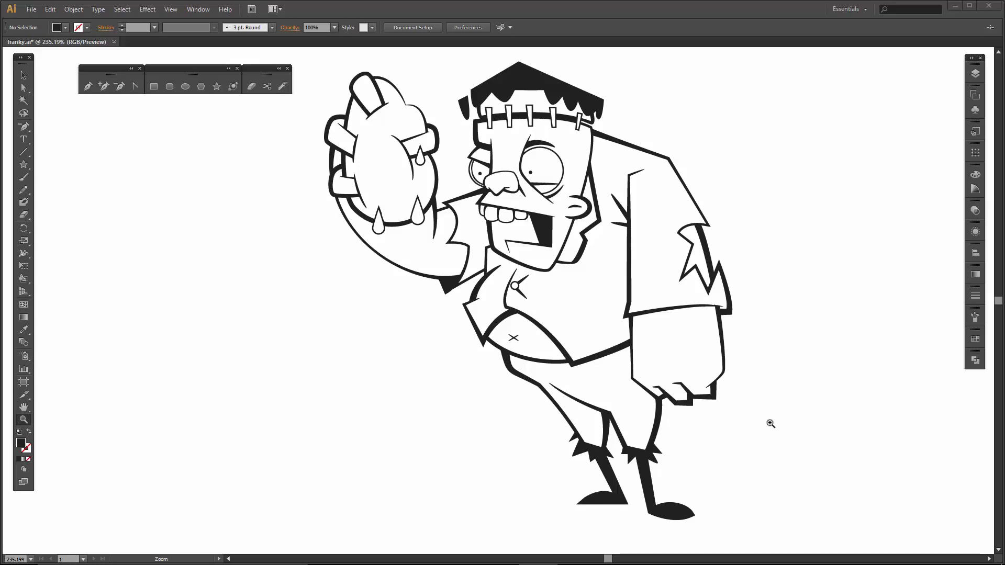
Convert the top layer's Frankenstein line art into a Live Paint group with Object > Live Paint > Make
click(975, 73)
click(948, 80)
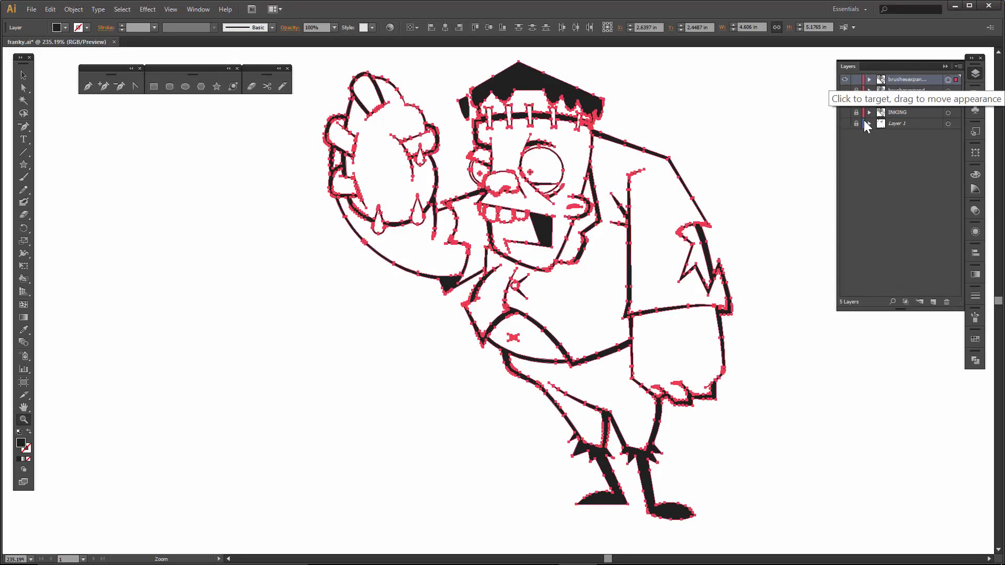
click(73, 9)
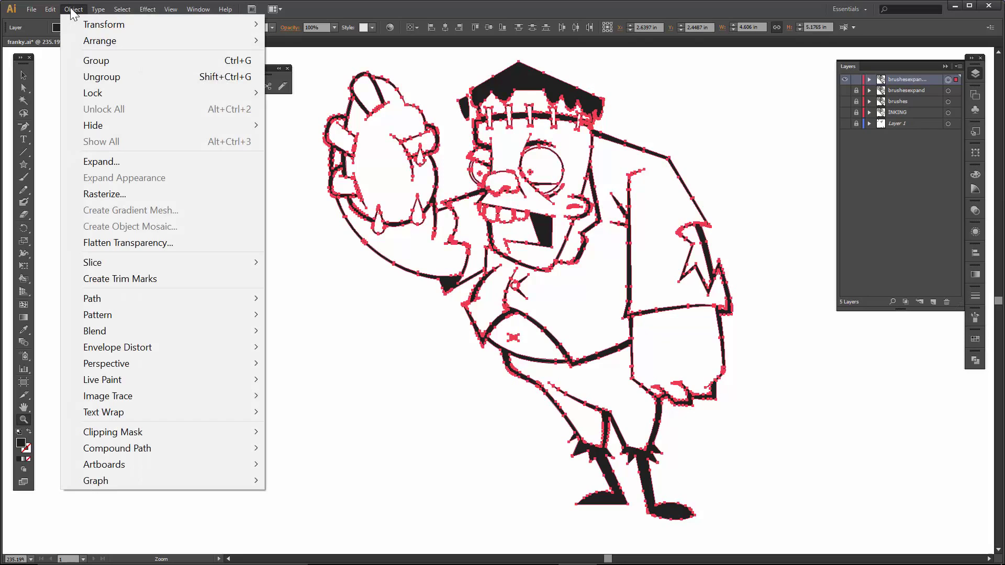
mouse_move(202, 380)
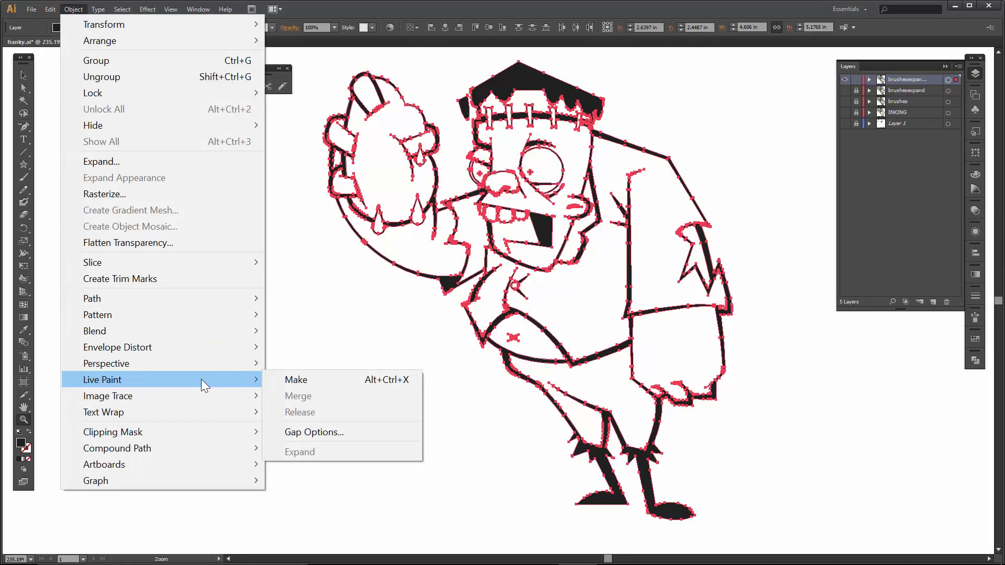
click(296, 380)
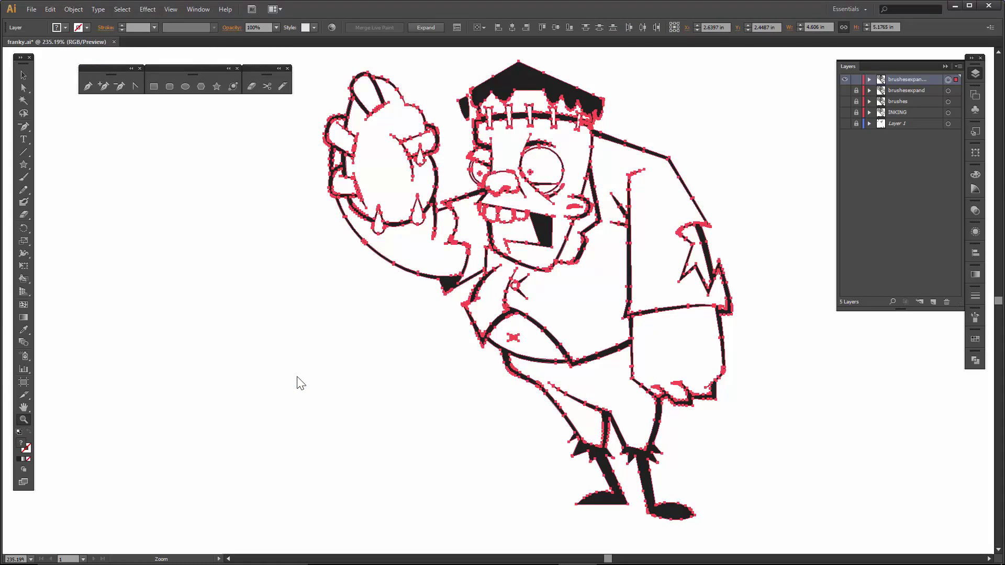
key(v)
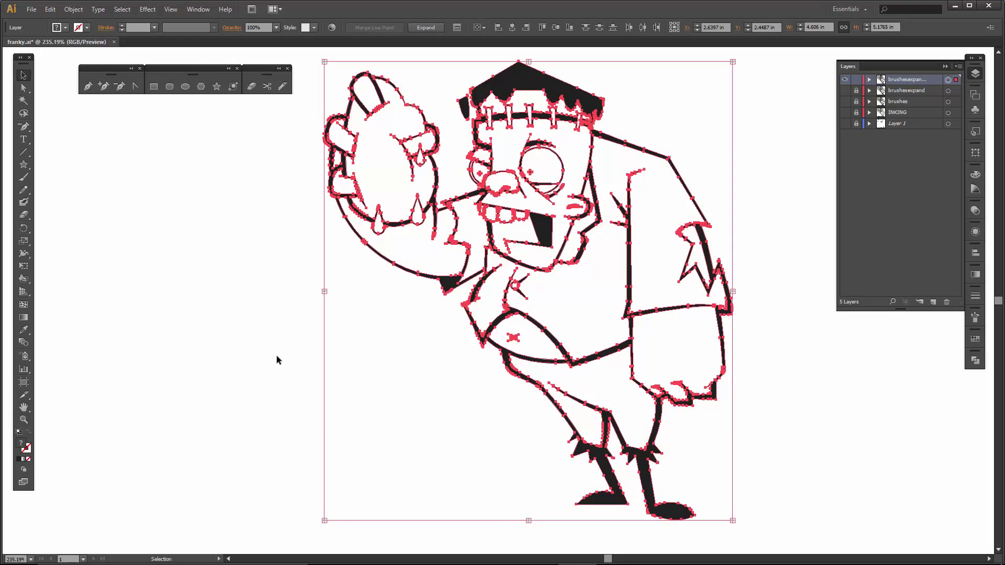
click(276, 356)
key(k)
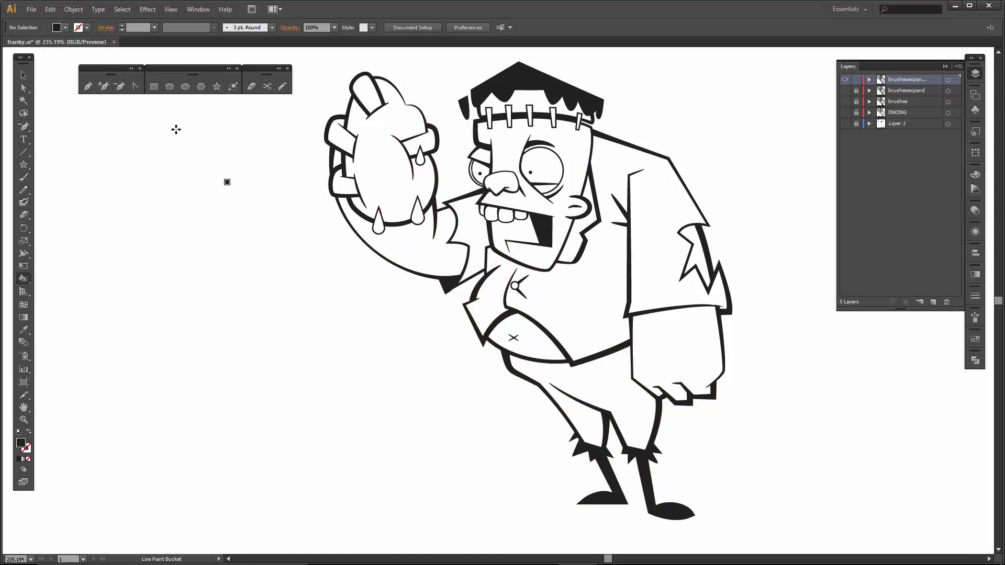
Expand the Live Paint Frankenstein artwork into plain vector shapes with Object > Expand
key(v)
click(479, 89)
click(73, 10)
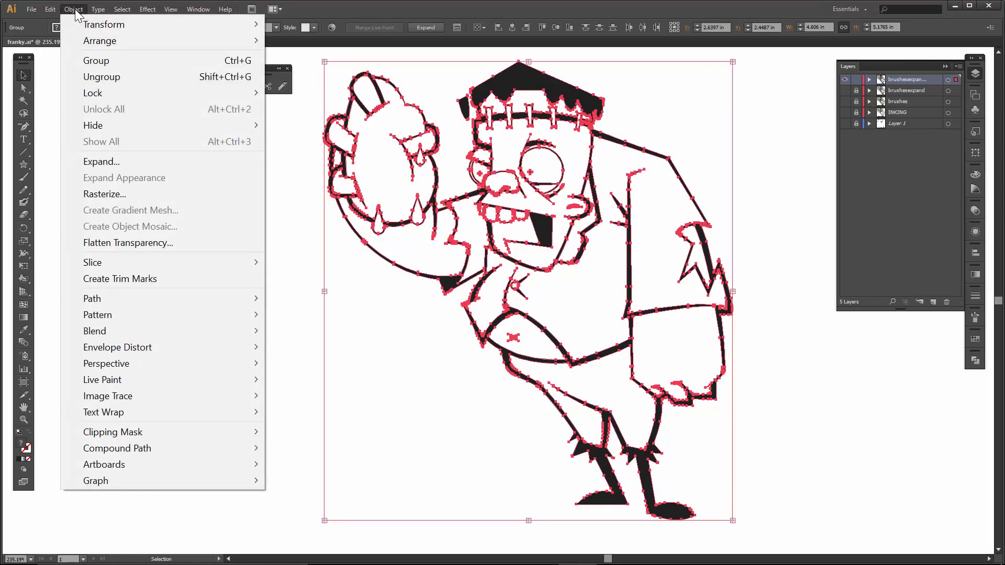
click(111, 161)
click(491, 341)
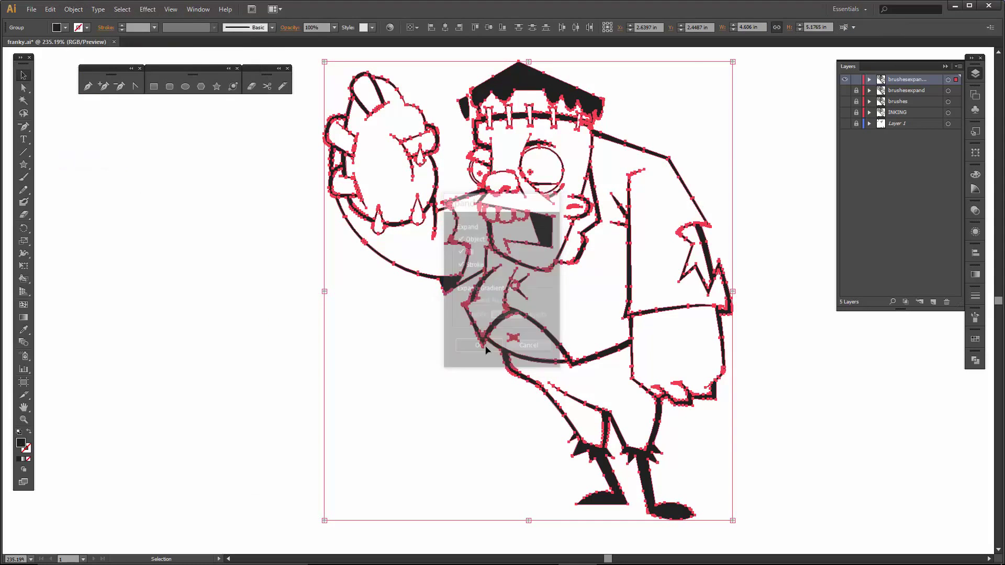
click(261, 231)
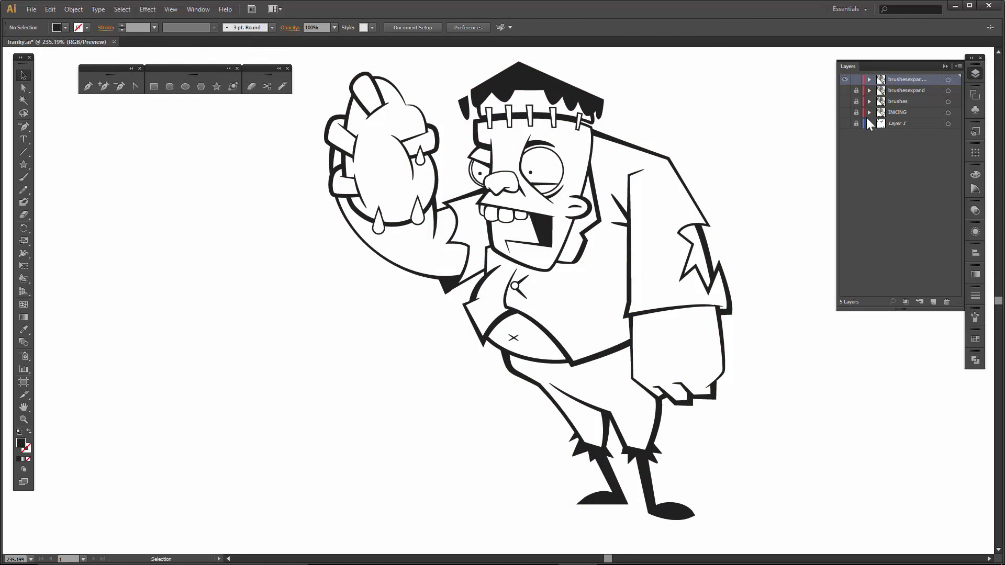
Target the top layer's artwork and bring up the Pathfinder panel
click(948, 80)
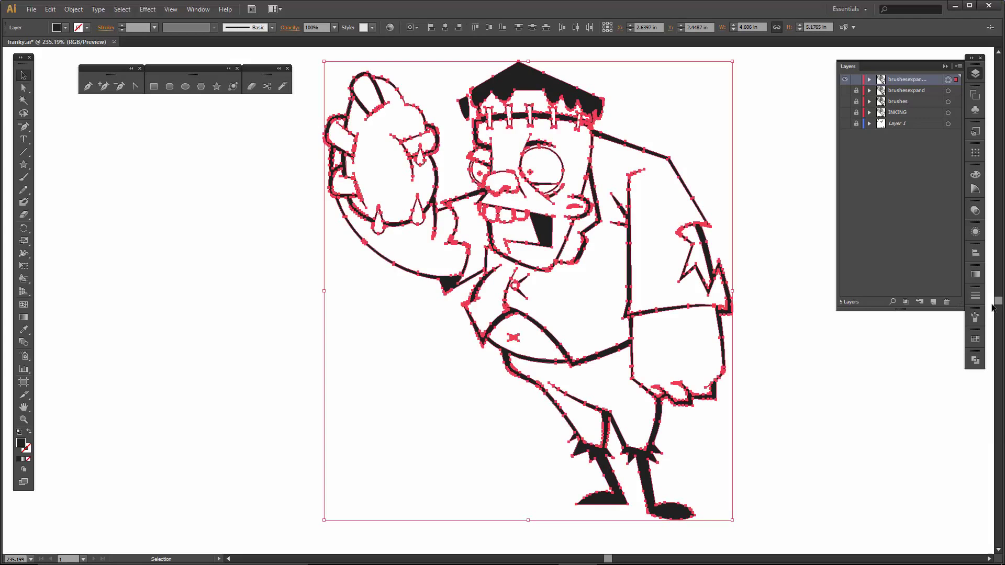
click(975, 361)
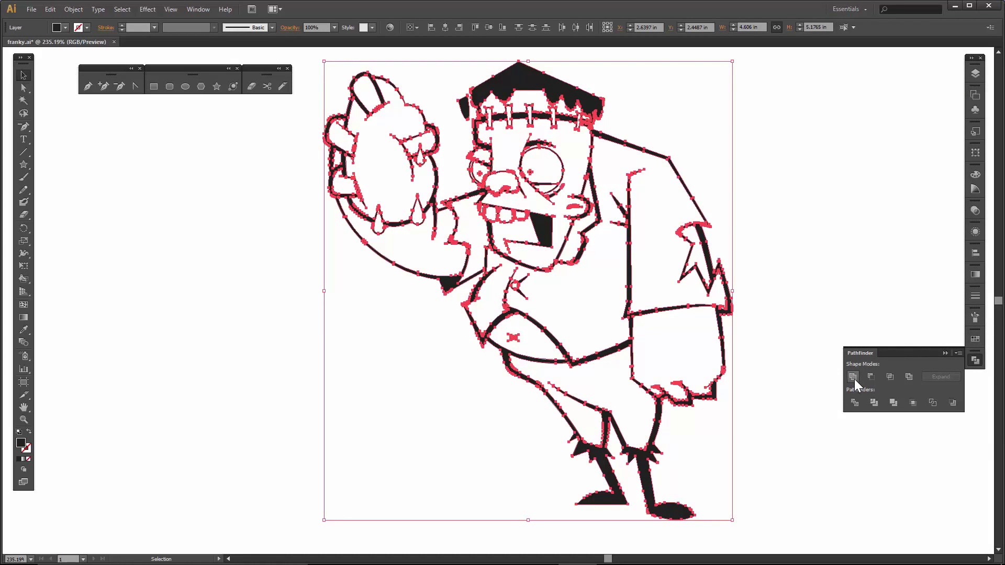
click(828, 306)
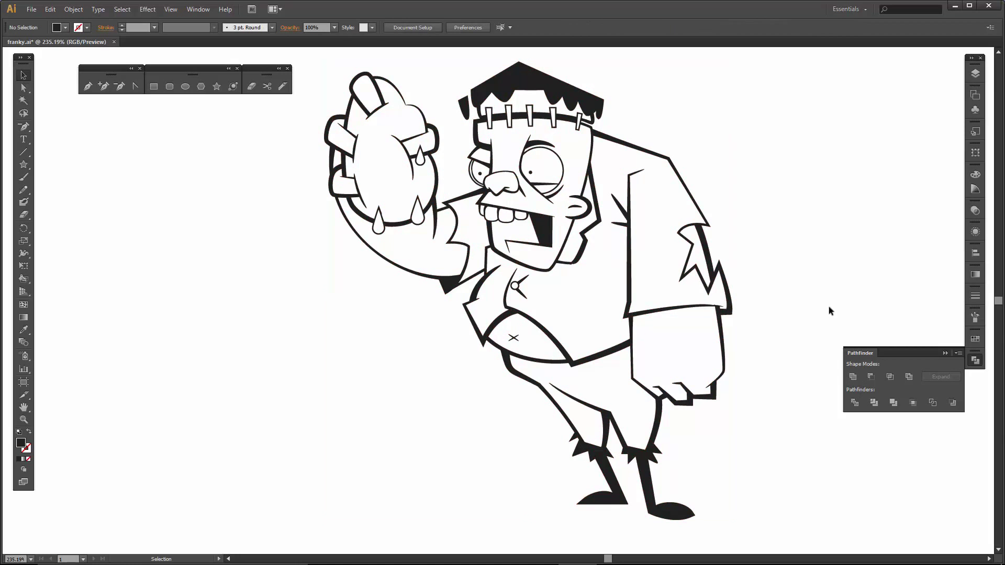
Rename the top layer to 'black lines' in the Layers panel
click(946, 353)
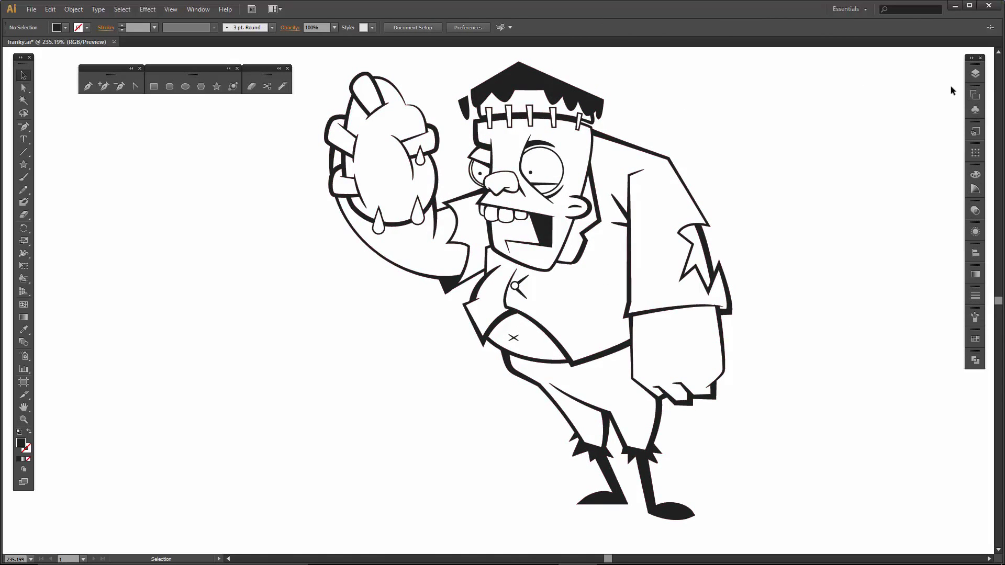
click(975, 73)
double_click(913, 79)
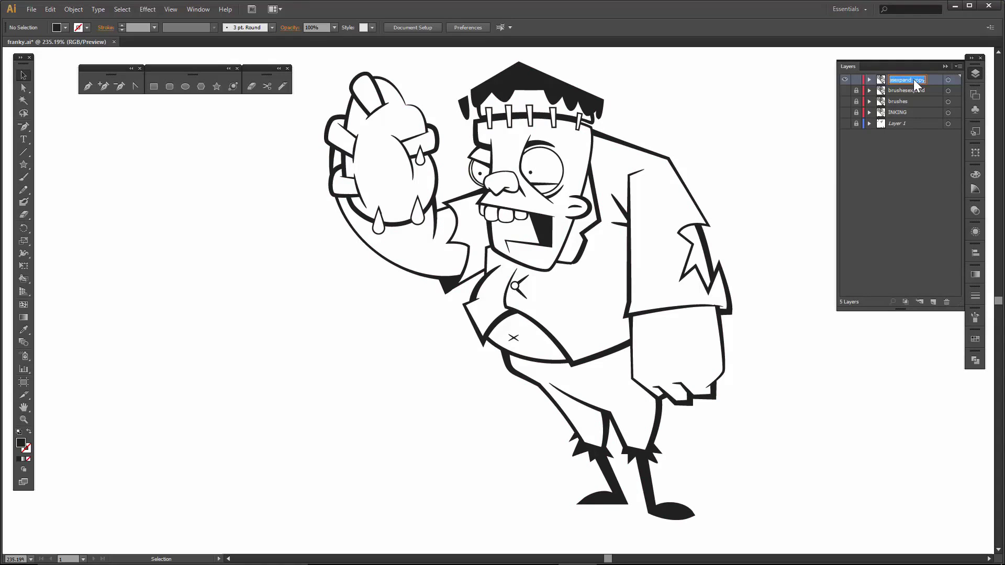
text(black lines)
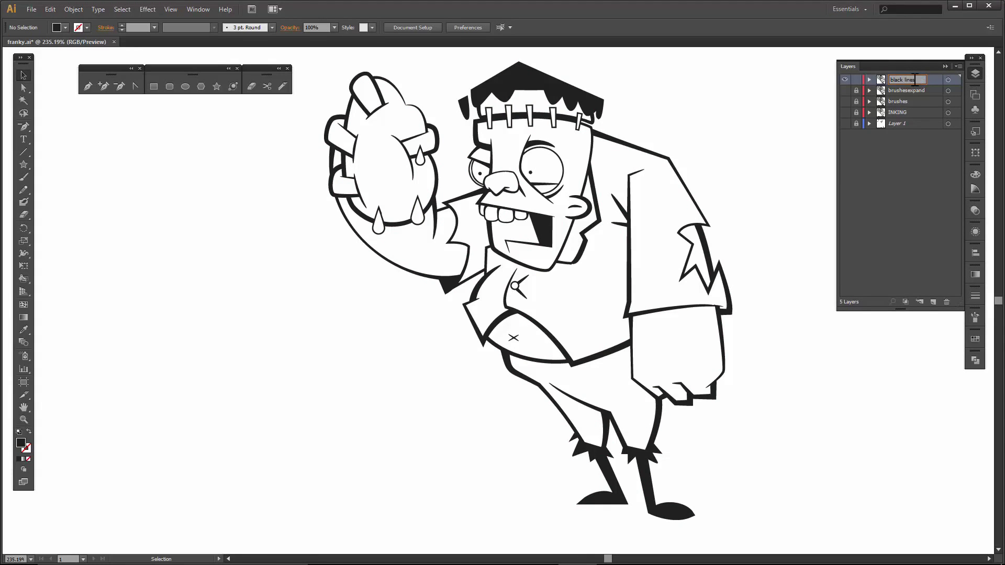
key(Return)
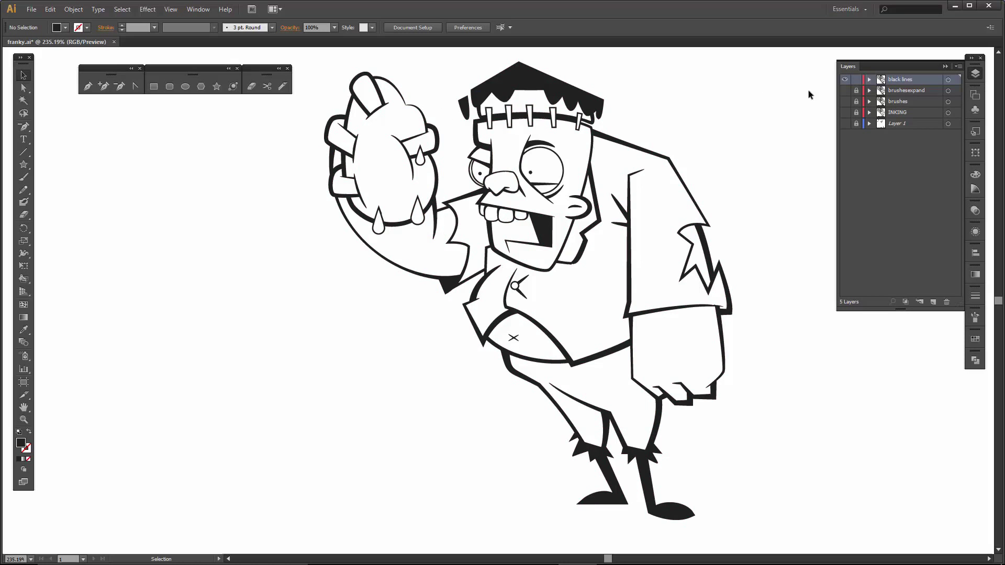
click(949, 81)
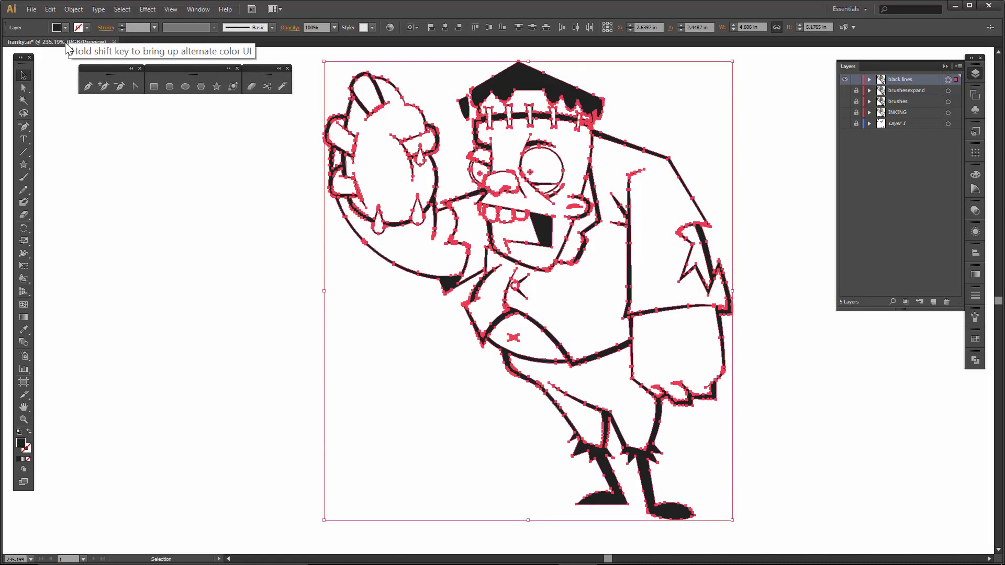
click(165, 226)
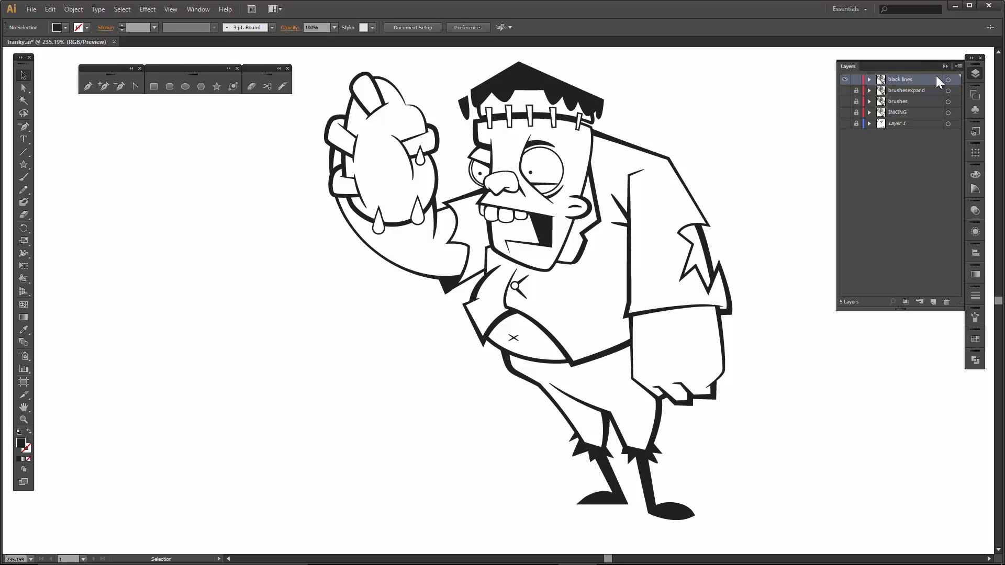
Duplicate the black lines layer, name the copy 'flat color' and move it below
click(959, 66)
click(846, 104)
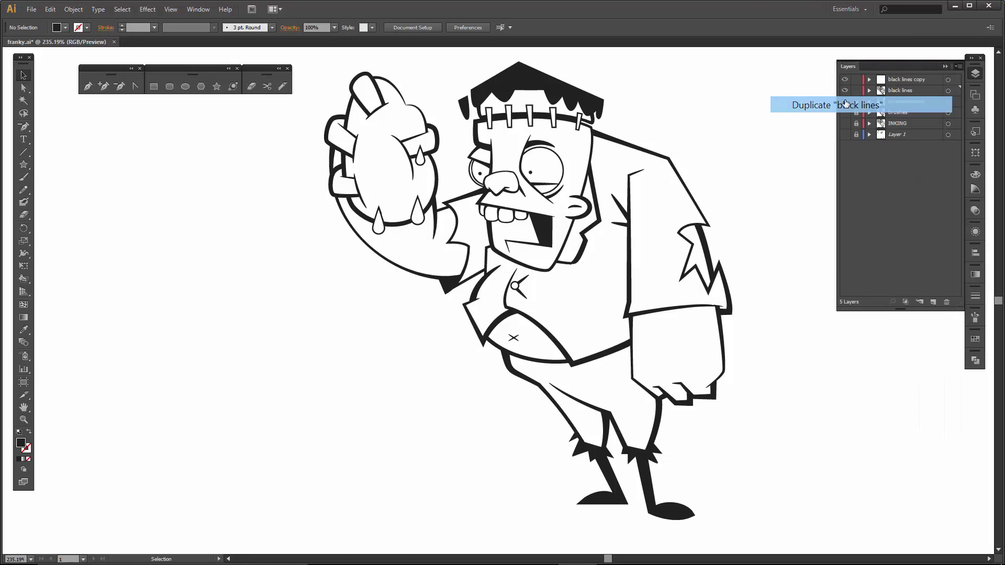
click(911, 79)
text(f)
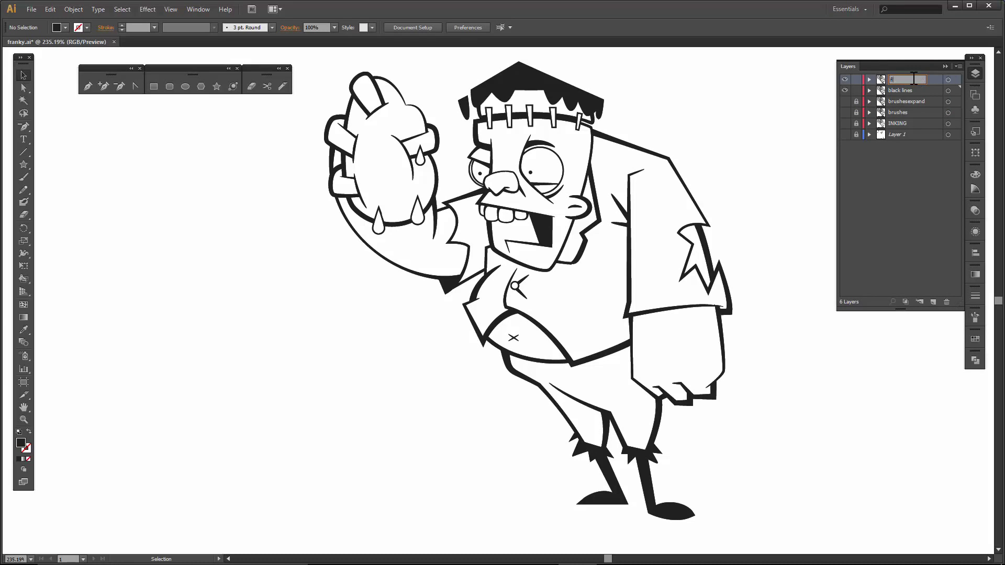
text(lat color)
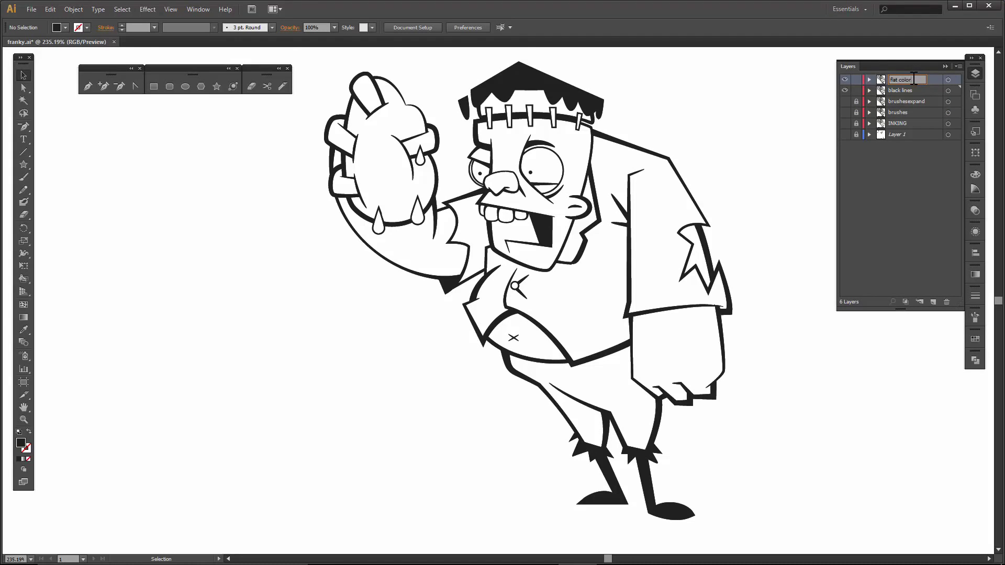
key(Return)
drag(911, 79, 912, 98)
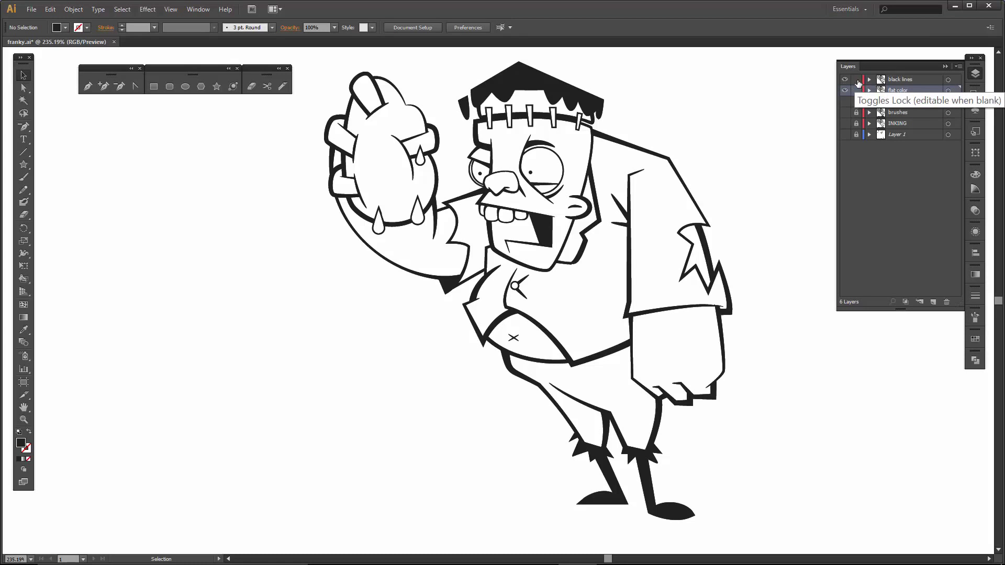
Dock the Swatches panel alongside the other tool panels
click(948, 91)
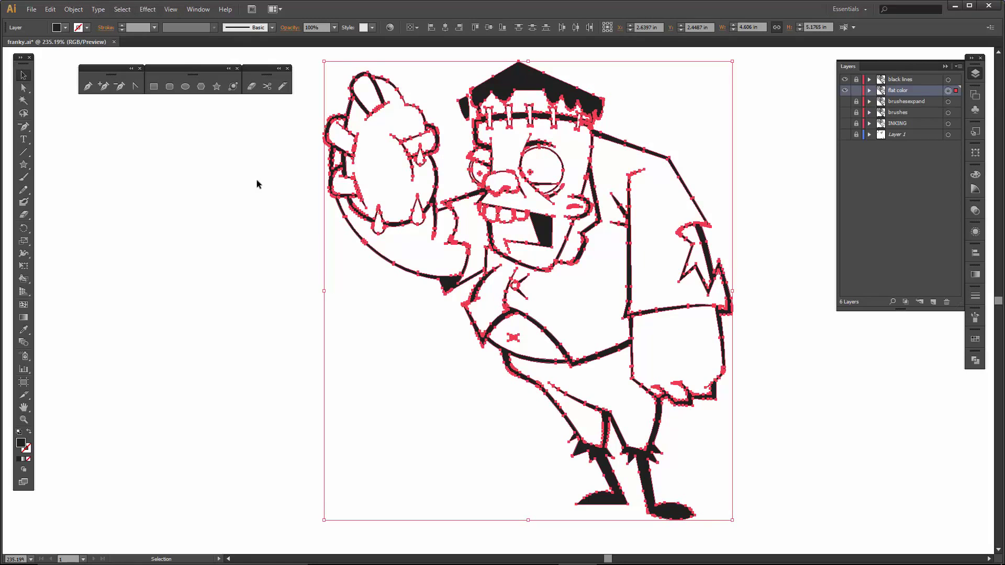
click(213, 218)
click(975, 339)
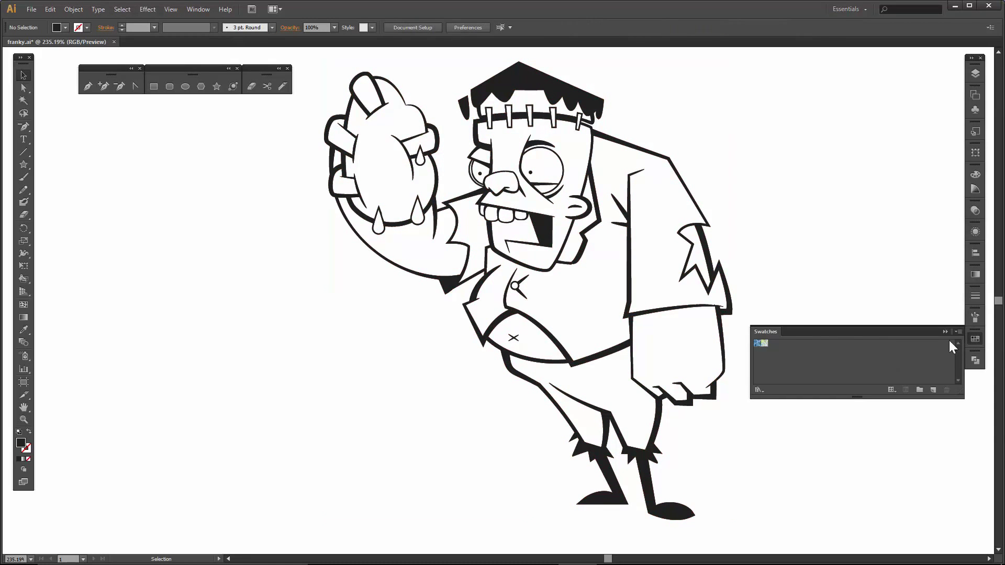
drag(775, 332, 94, 106)
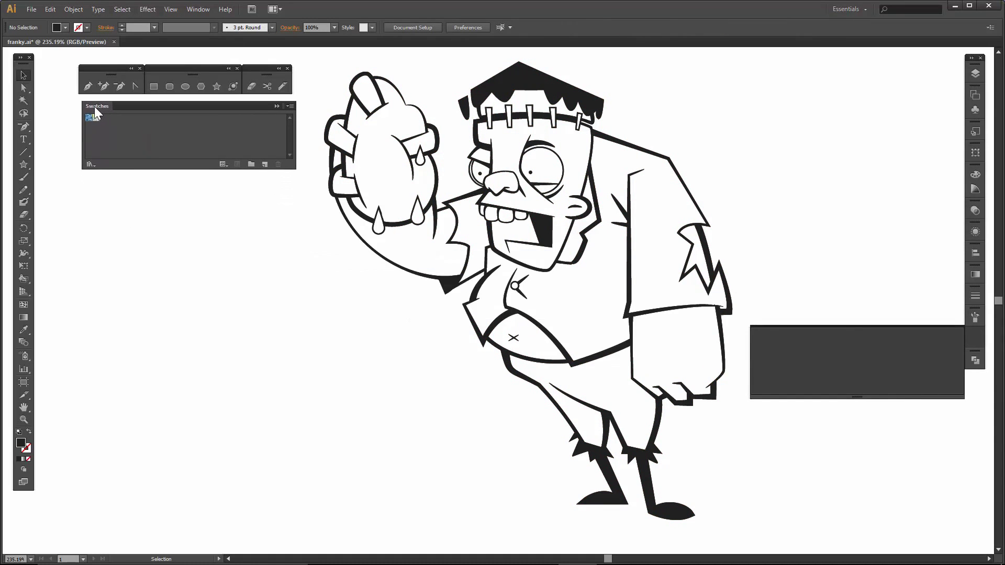
Start placing an external image with File > Place
click(29, 9)
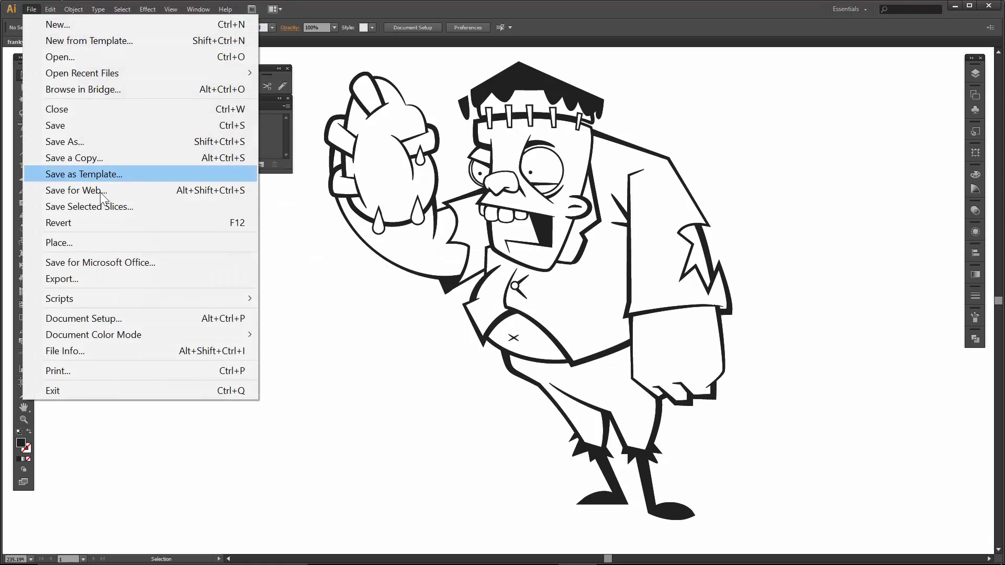
click(82, 238)
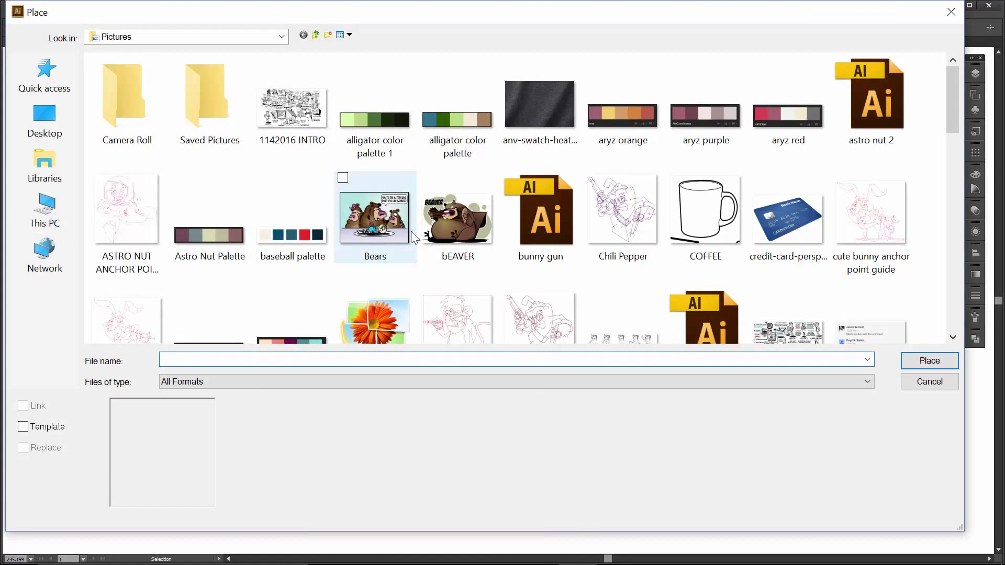
scroll(415, 232, down, 3)
scroll(415, 231, down, 10)
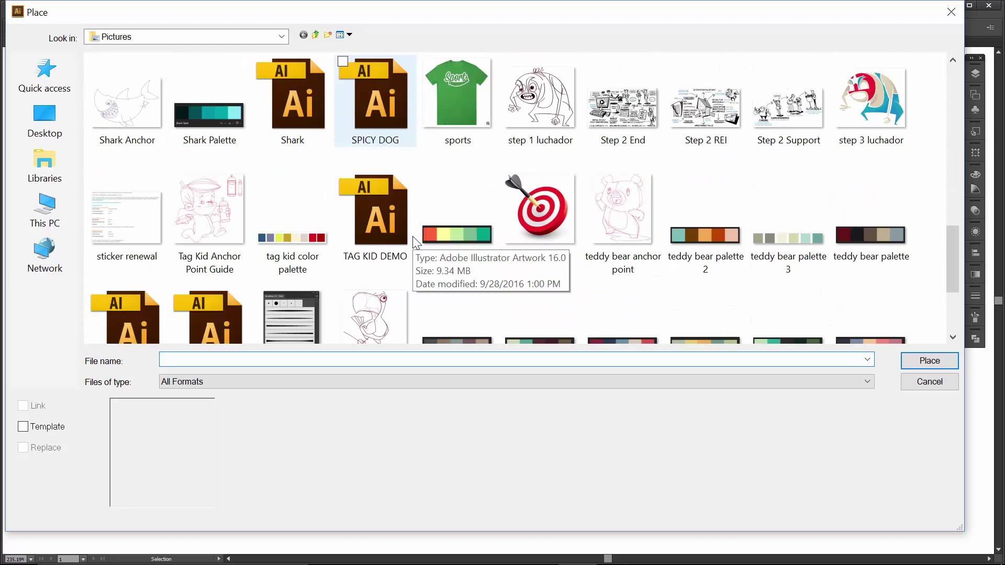
scroll(413, 239, up, 3)
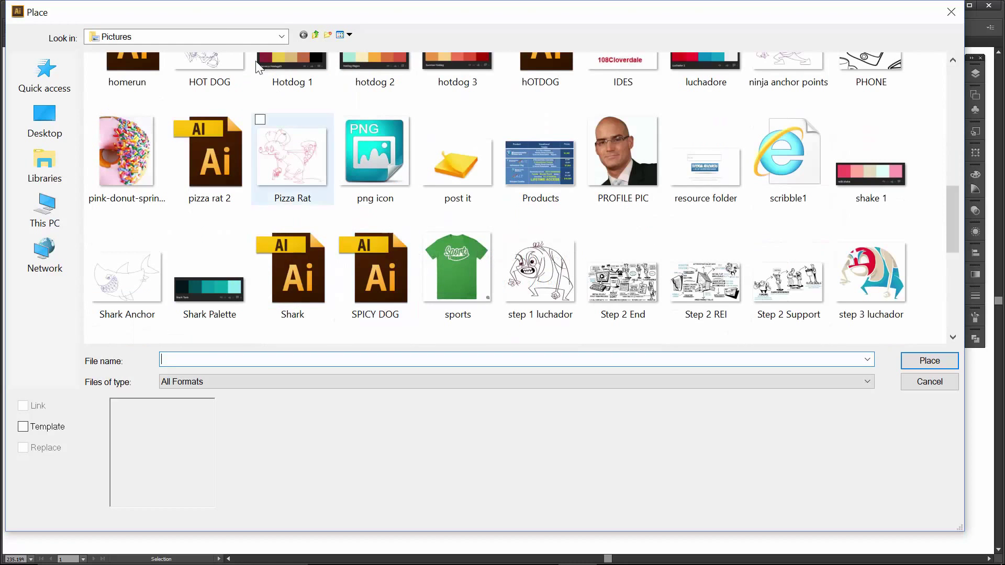
Select 'frankenstein monster palette 1' from the Downloads folder
click(233, 36)
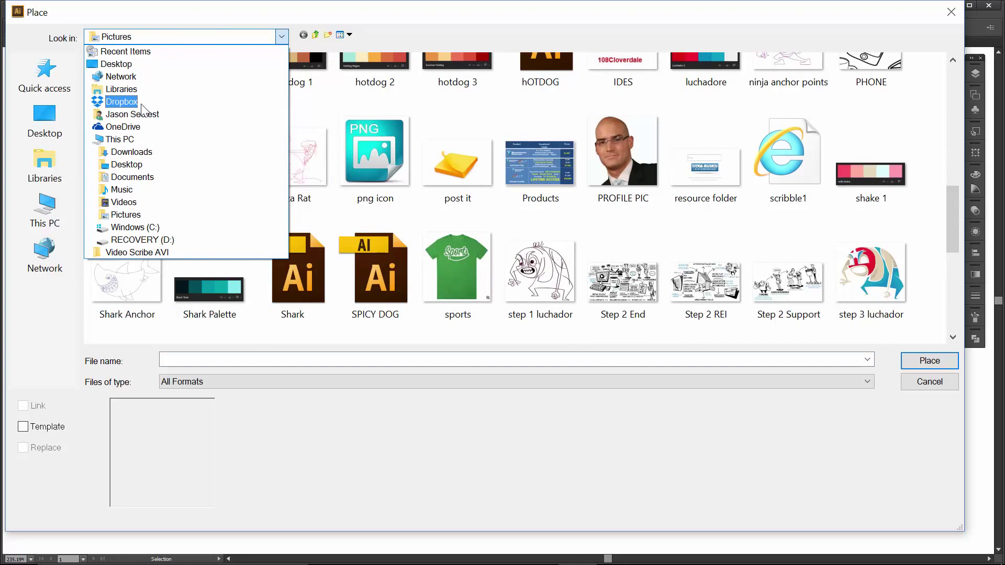
click(153, 155)
scroll(378, 187, down, 10)
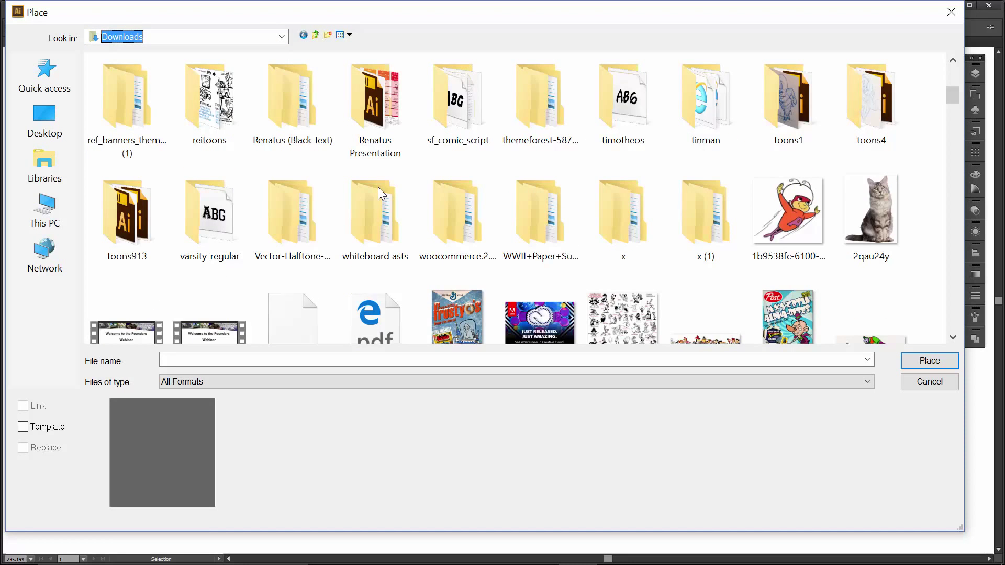
scroll(379, 190, down, 5)
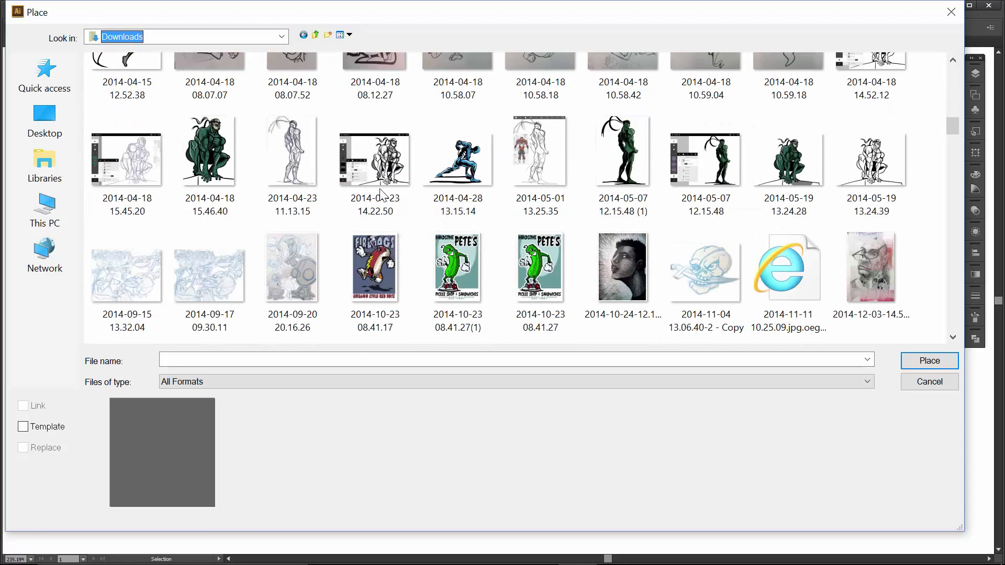
scroll(382, 195, down, 10)
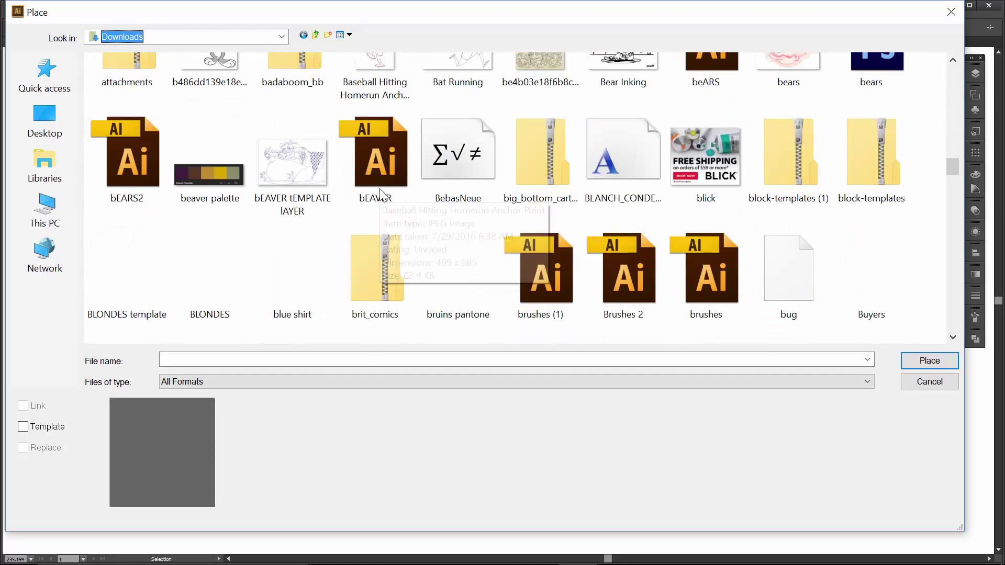
scroll(381, 191, down, 3)
scroll(381, 191, down, 1)
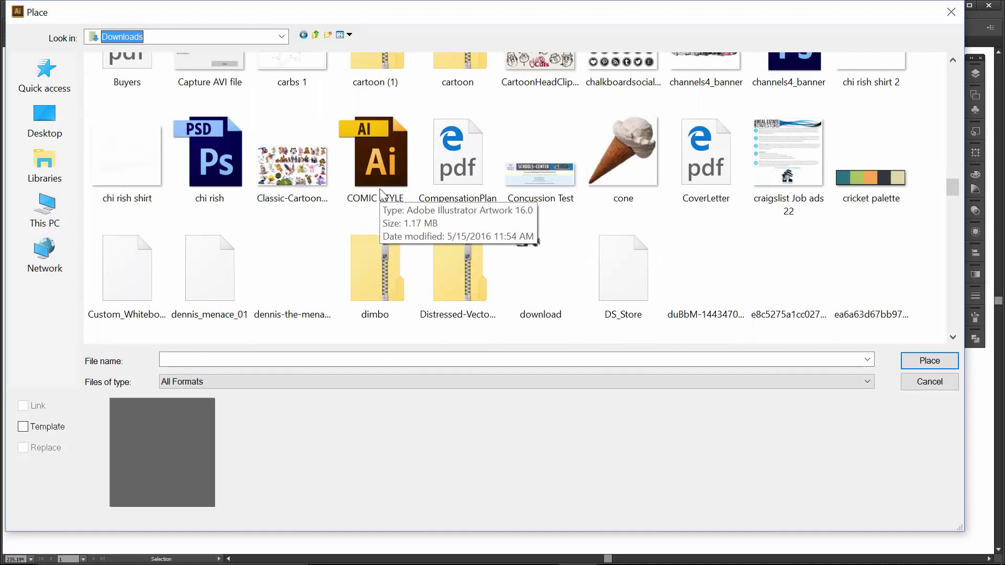
scroll(380, 193, down, 2)
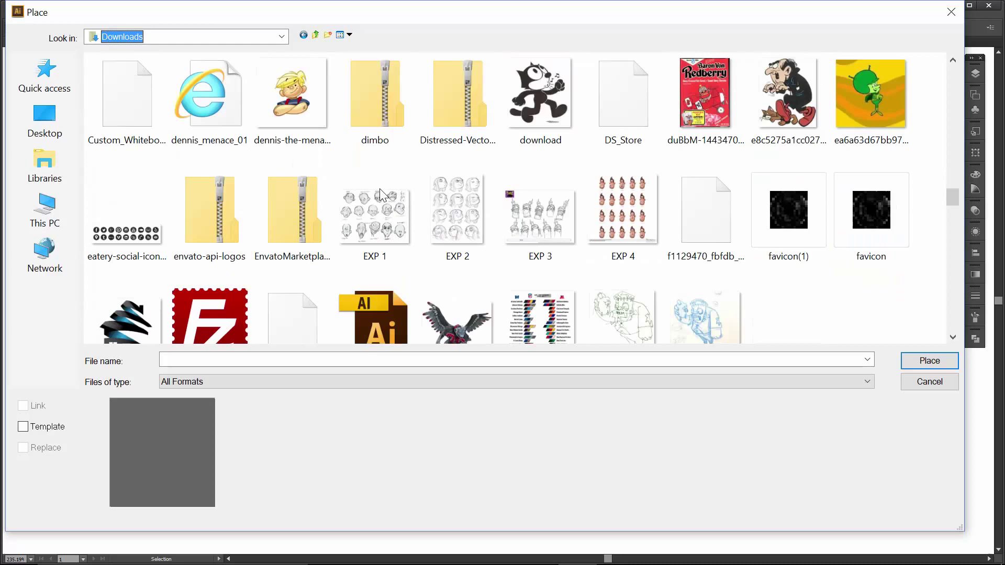
scroll(380, 193, down, 1)
click(782, 177)
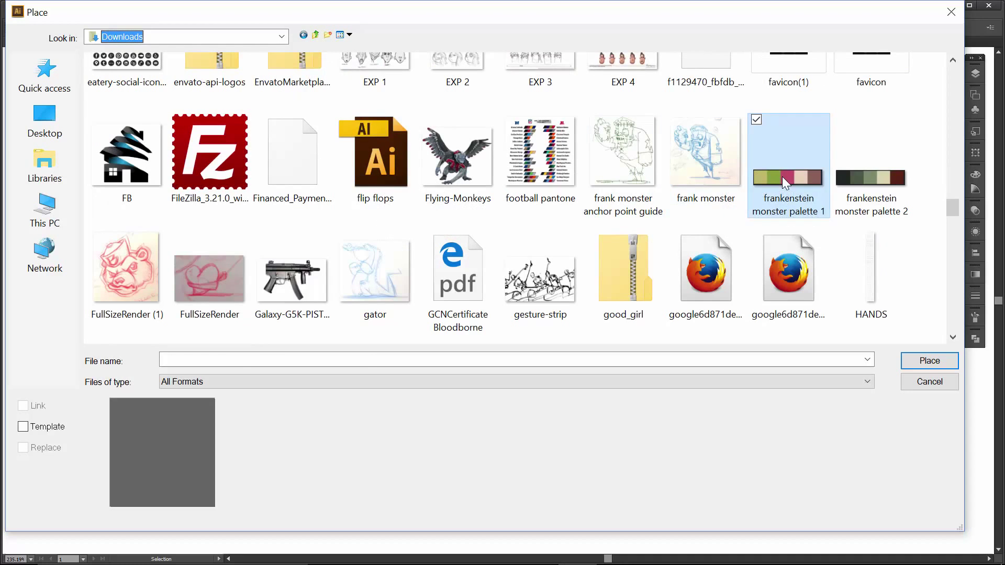
Place the palette image, move it to the upper left and scale it to about 2.45 × 0.55 in
click(923, 357)
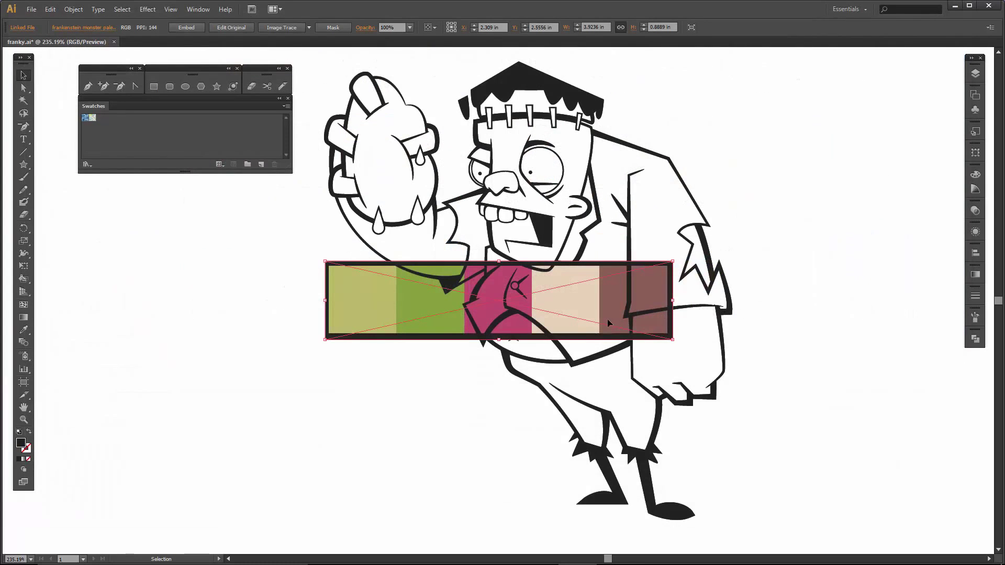
drag(388, 301, 142, 222)
drag(428, 260, 296, 231)
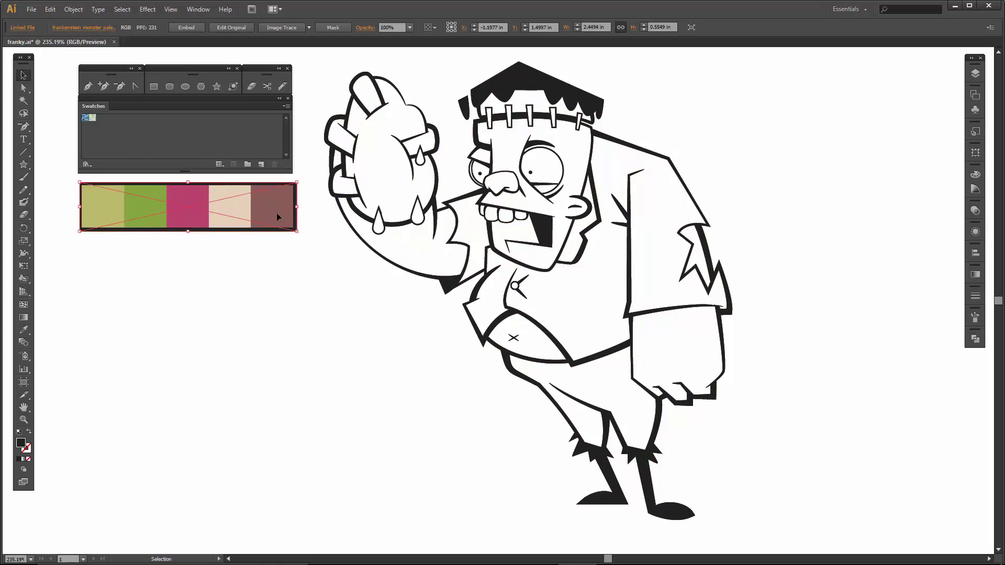
click(268, 243)
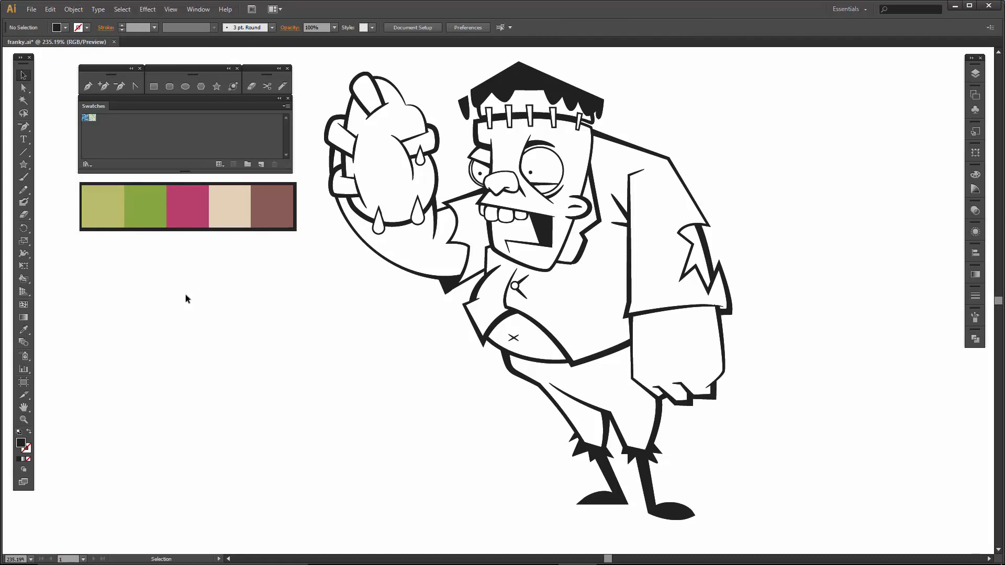
Sample the palette's green with the Eyedropper and save it as a new swatch
click(24, 330)
click(92, 204)
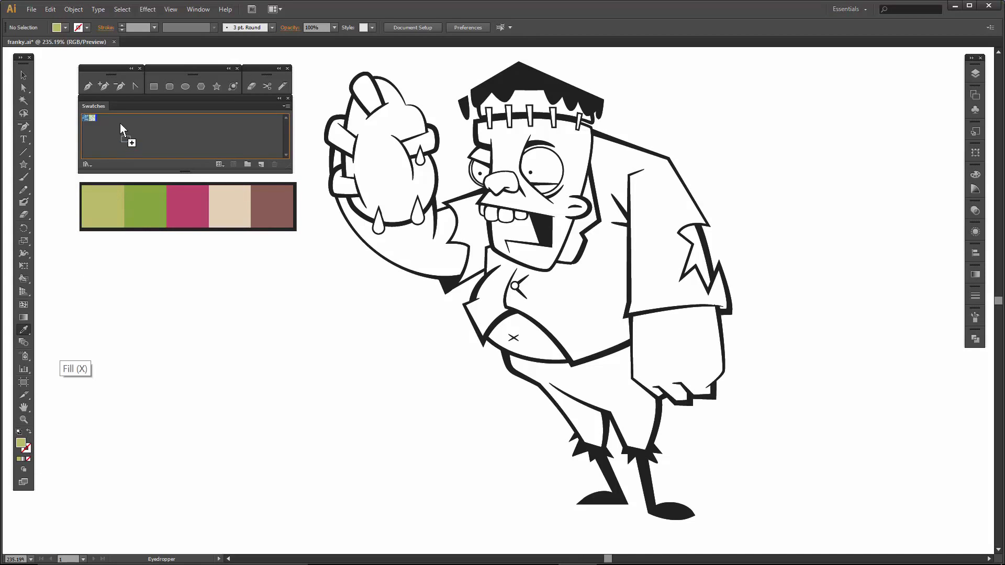
ctrl+click(135, 208)
click(135, 208)
ctrl+click(120, 294)
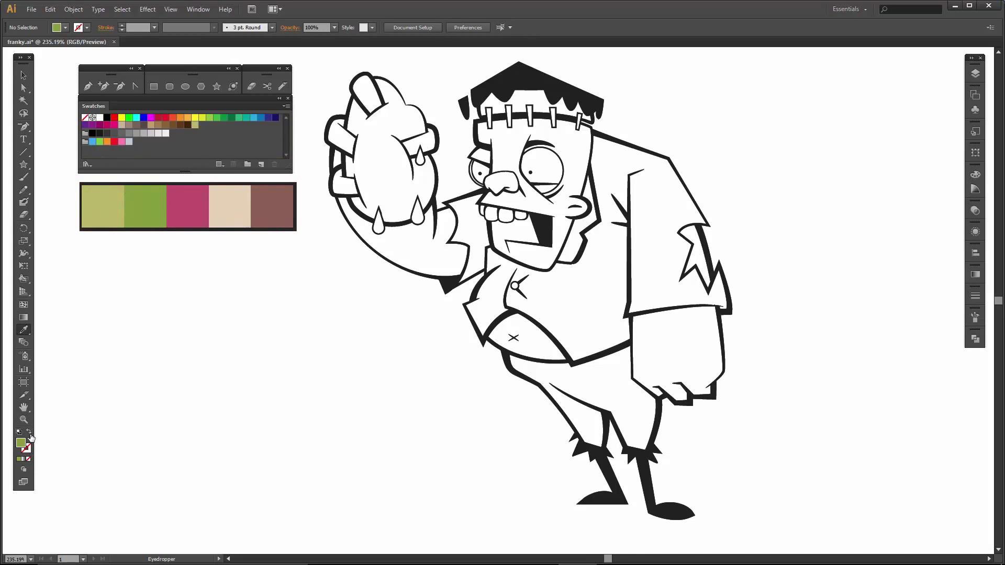
drag(21, 445, 210, 132)
Darken the green to 5C6B27 and save it as another swatch
double_click(22, 444)
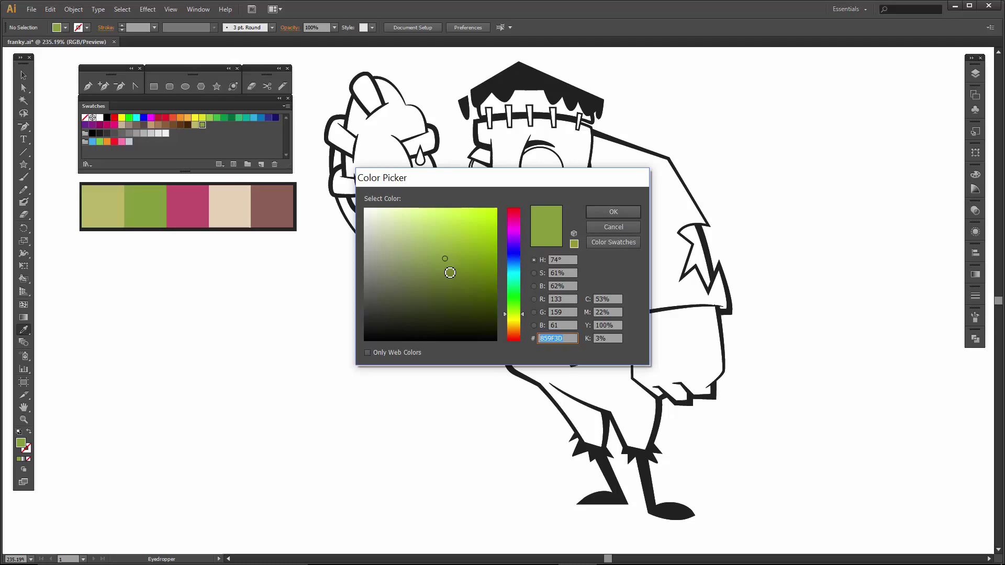
drag(443, 265, 450, 285)
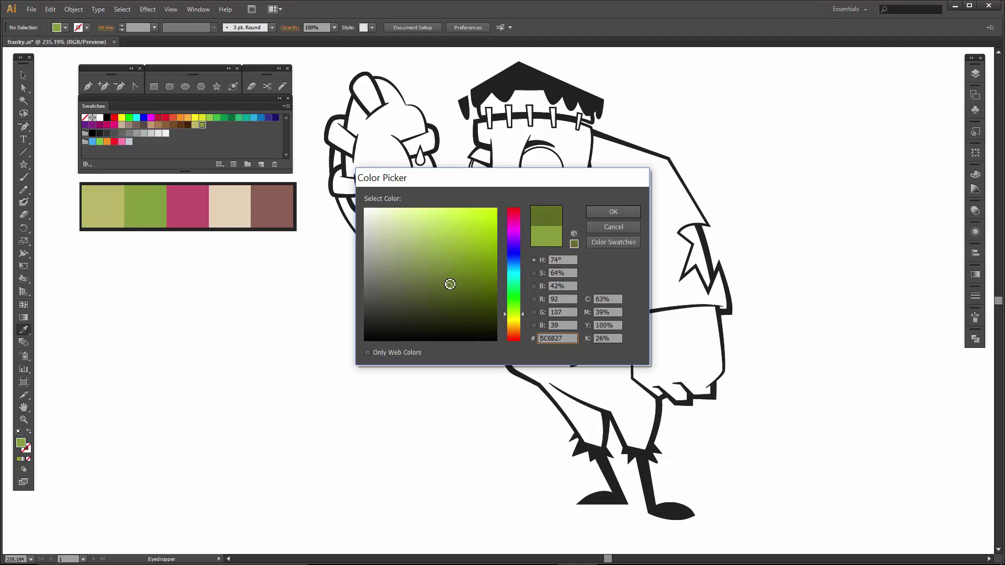
click(596, 212)
drag(30, 427, 216, 127)
Sample the palette's pink, lighten it to D35E82 and save it as a swatch
click(190, 204)
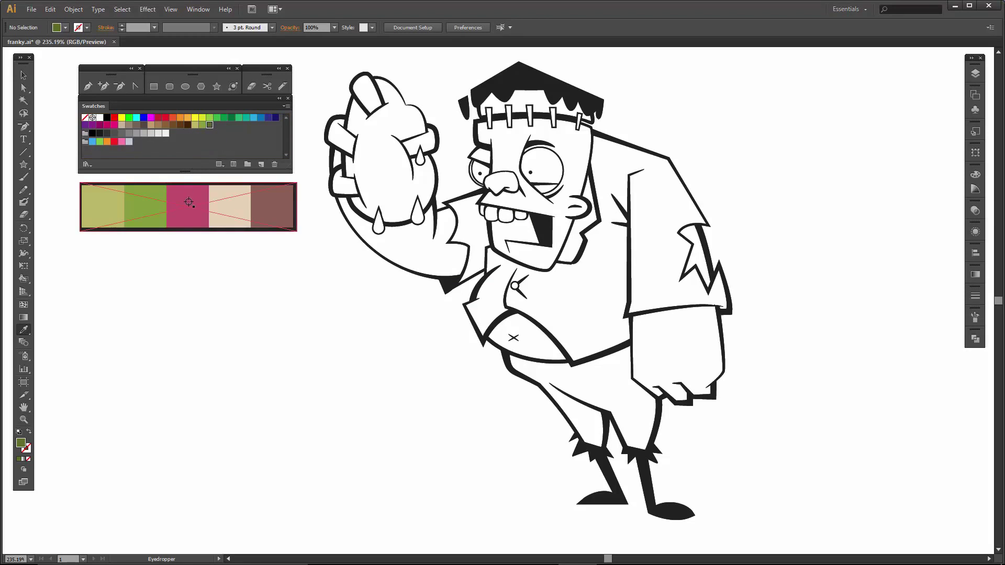
drag(21, 443, 232, 129)
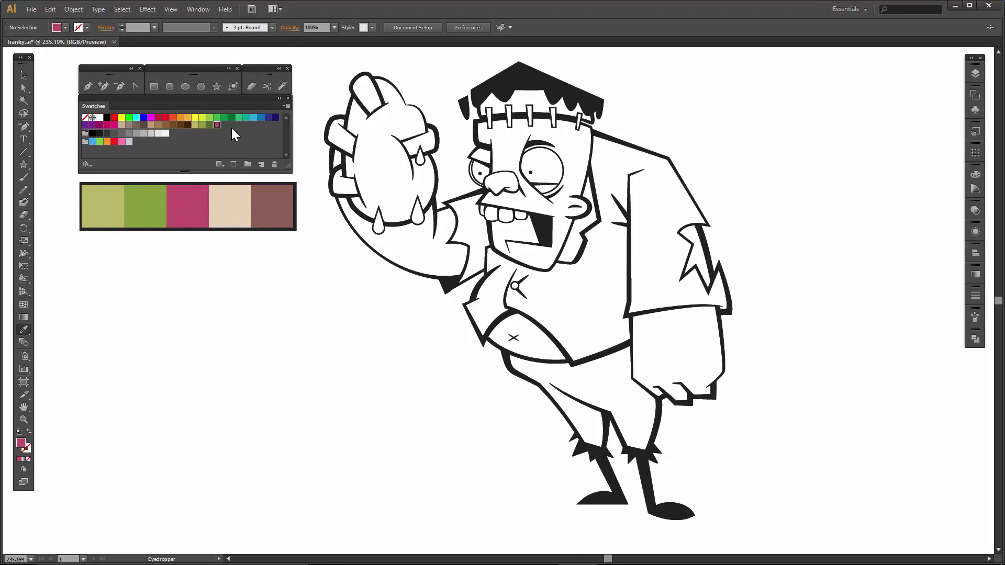
double_click(22, 444)
drag(442, 237, 439, 227)
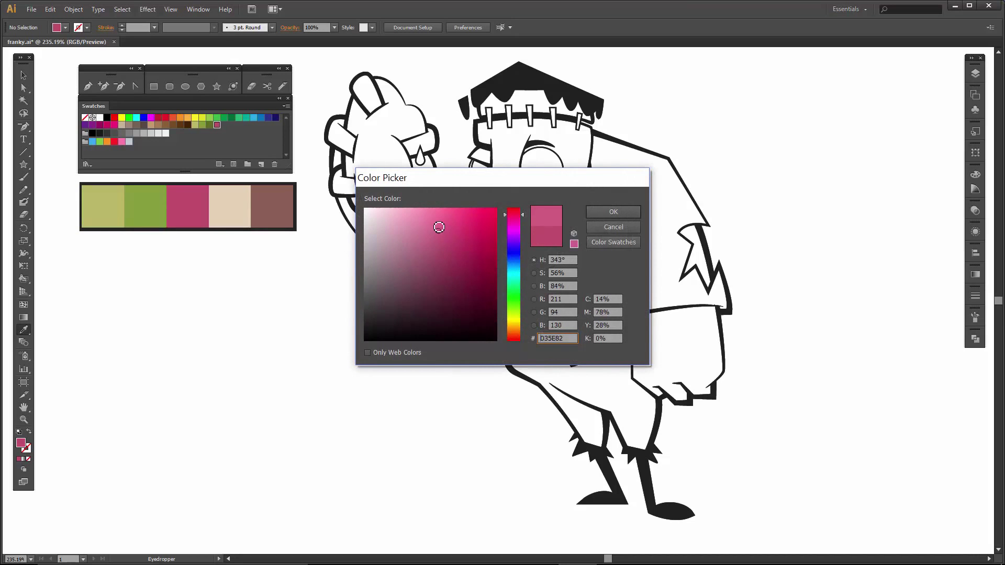
click(613, 212)
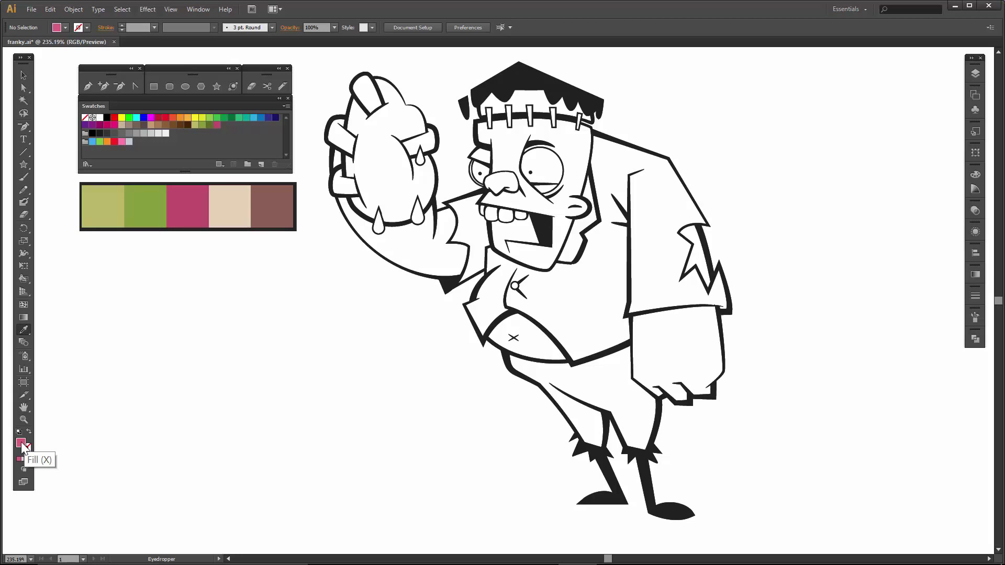
drag(21, 442, 224, 128)
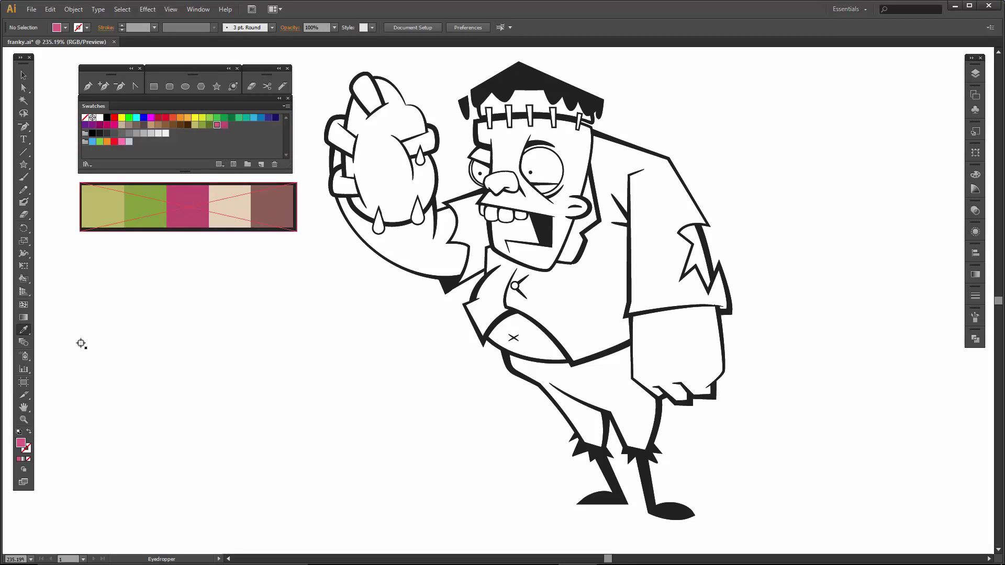
Sample the pink again, darken it and save the darker pink as a swatch
click(184, 191)
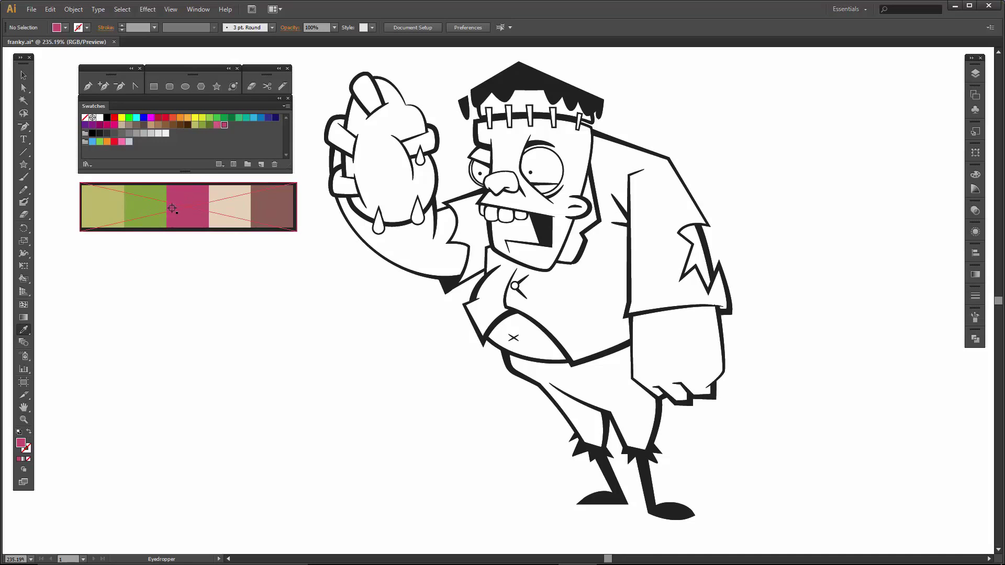
double_click(21, 443)
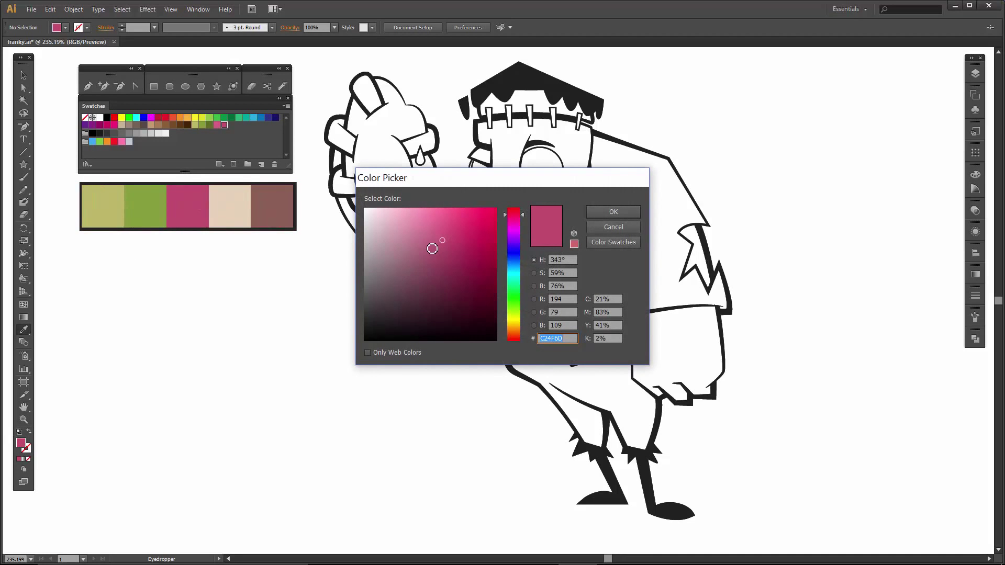
drag(444, 251, 447, 259)
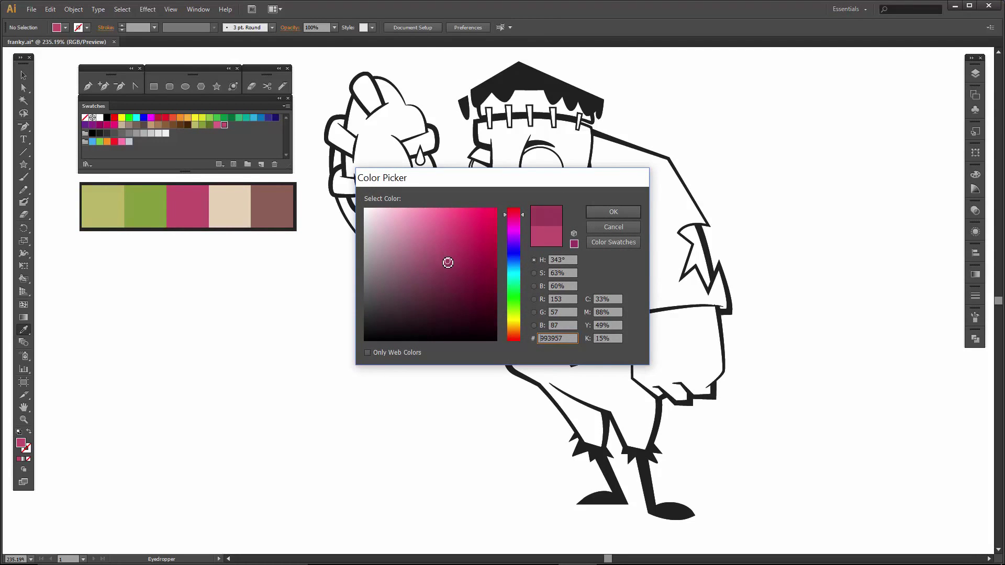
click(595, 215)
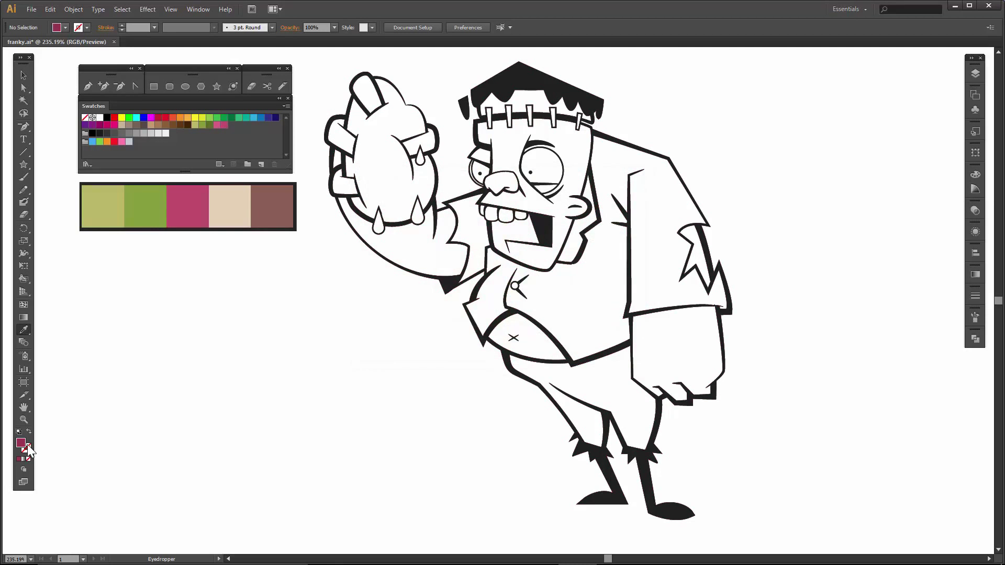
drag(21, 438, 248, 138)
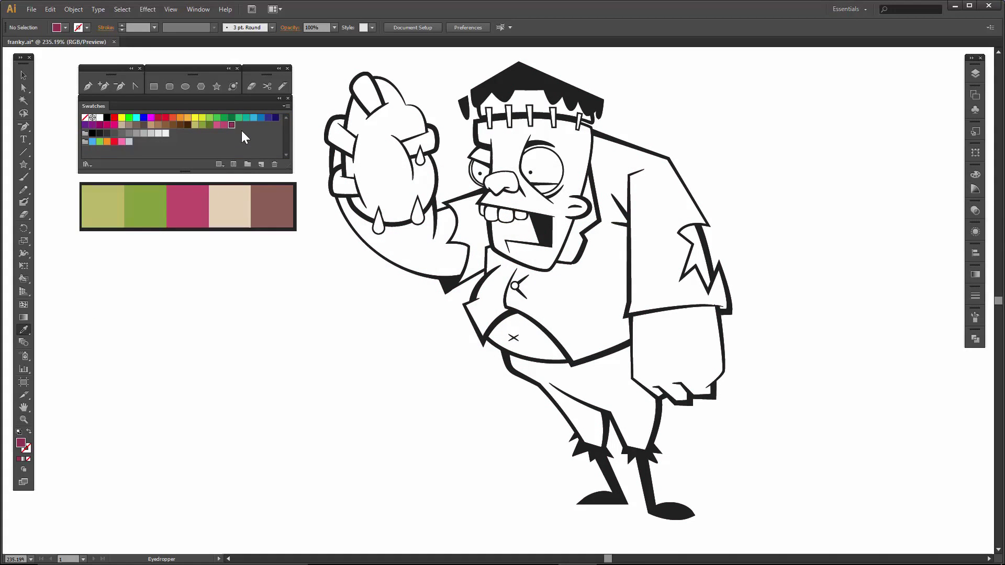
Sample the palette's beige and brown and save each as a new swatch
click(233, 206)
drag(22, 446, 241, 135)
click(263, 204)
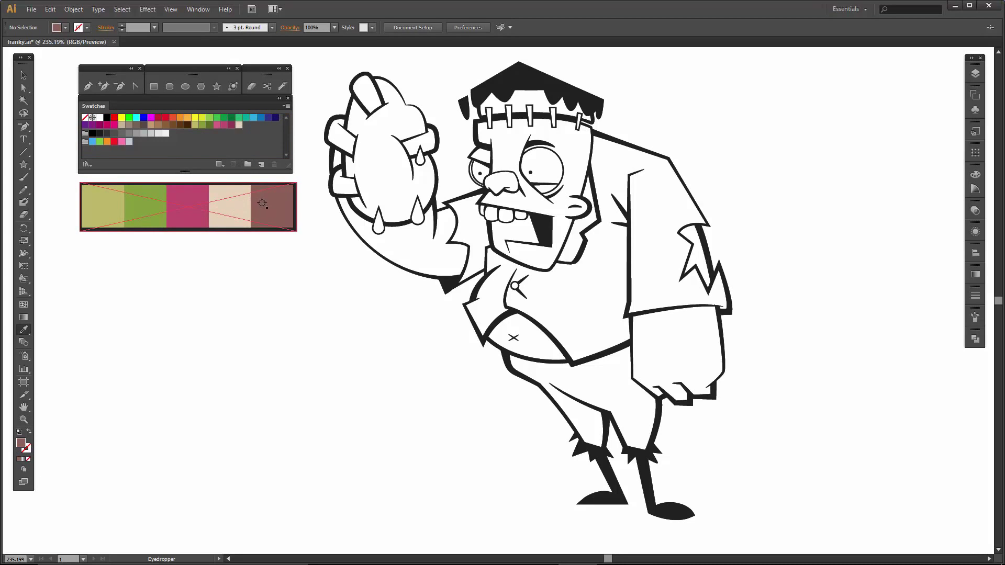
drag(22, 446, 249, 128)
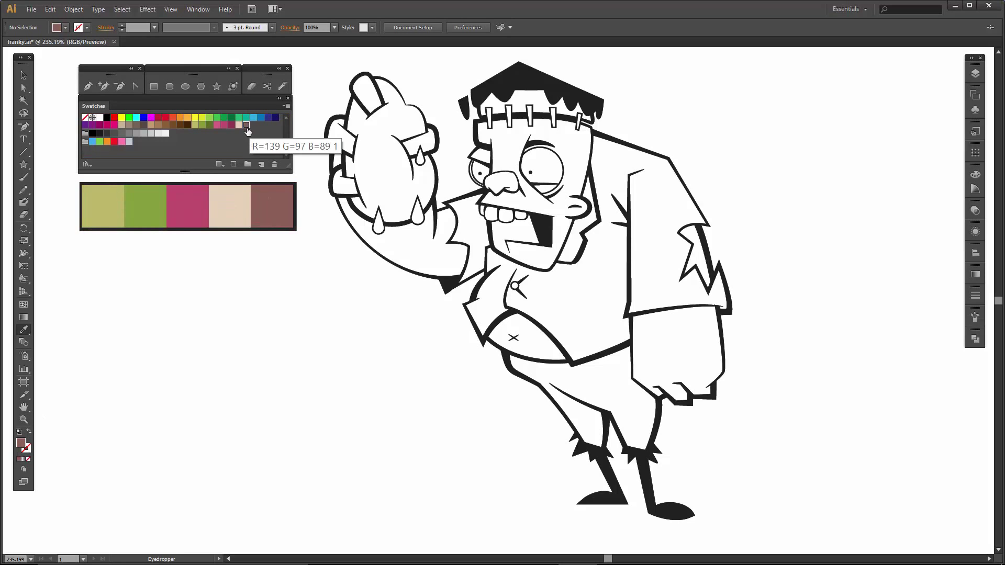
Lighten the khaki swatch to pale yellow F7F3C1 and save it as a new swatch
click(195, 125)
double_click(23, 443)
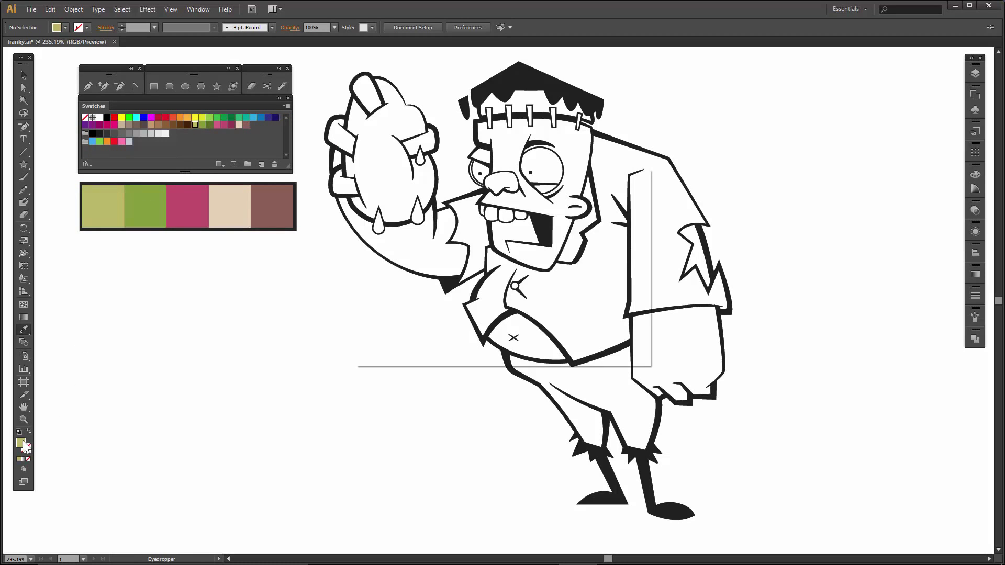
drag(415, 240, 393, 211)
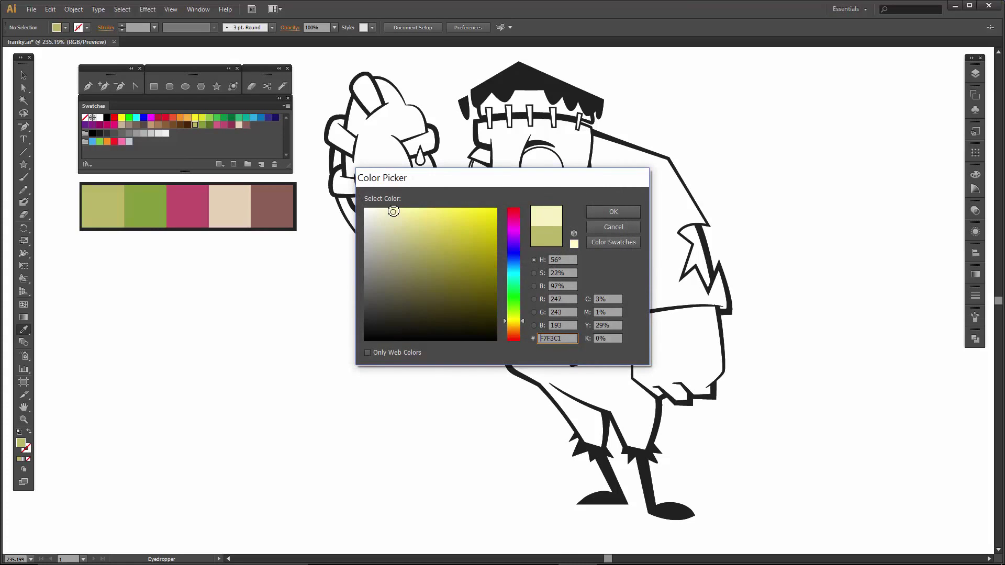
click(614, 211)
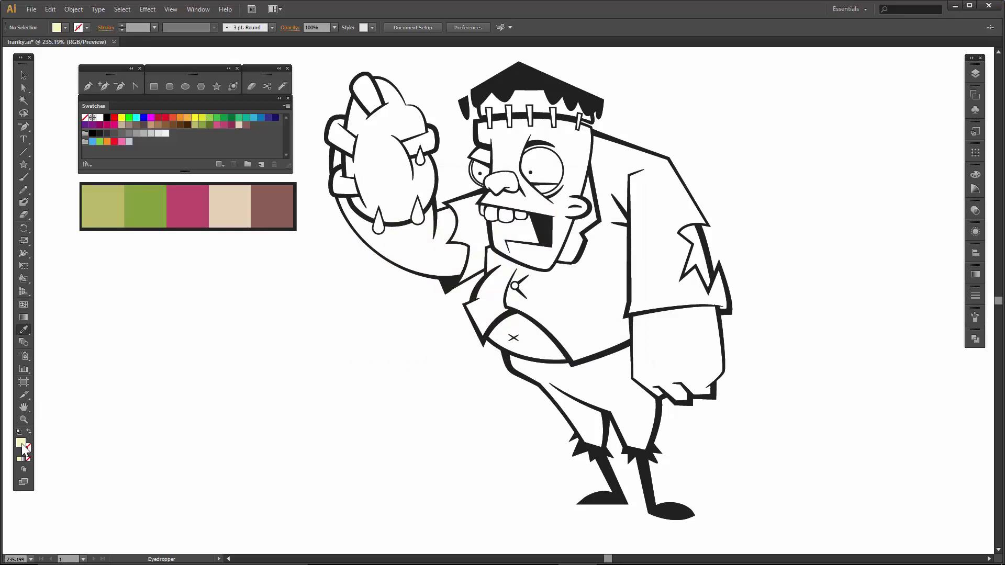
mouse_move(156, 219)
mouse_down()
mouse_move(211, 127)
mouse_move(193, 127)
mouse_up()
Darken the palette's brown to 4F332F and save it as a new swatch
click(253, 126)
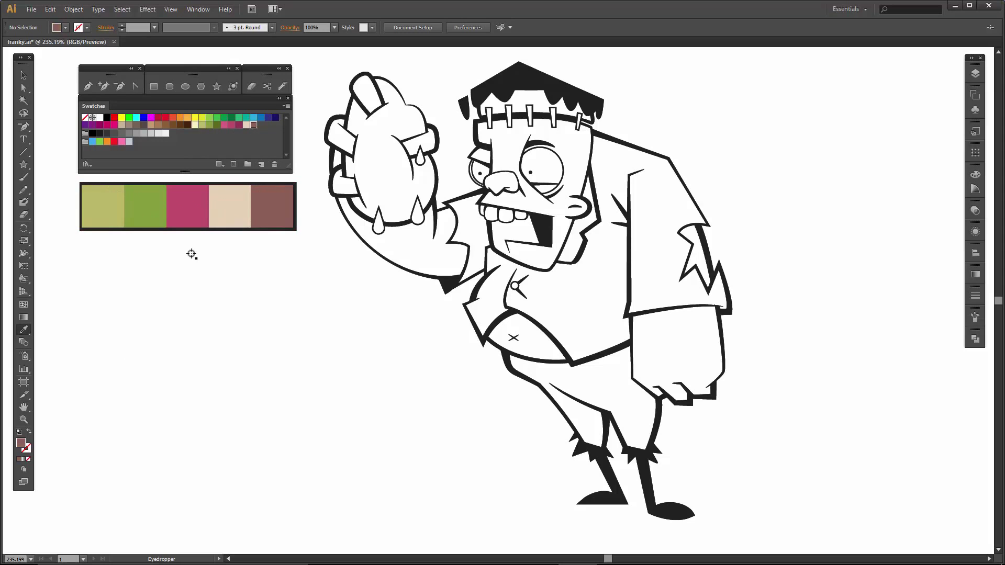
double_click(21, 444)
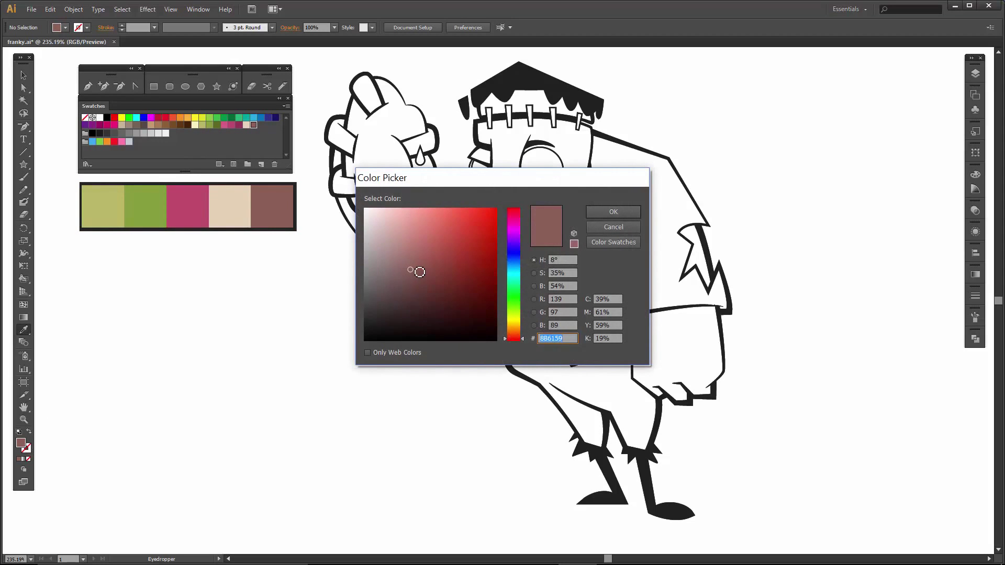
drag(420, 272, 418, 299)
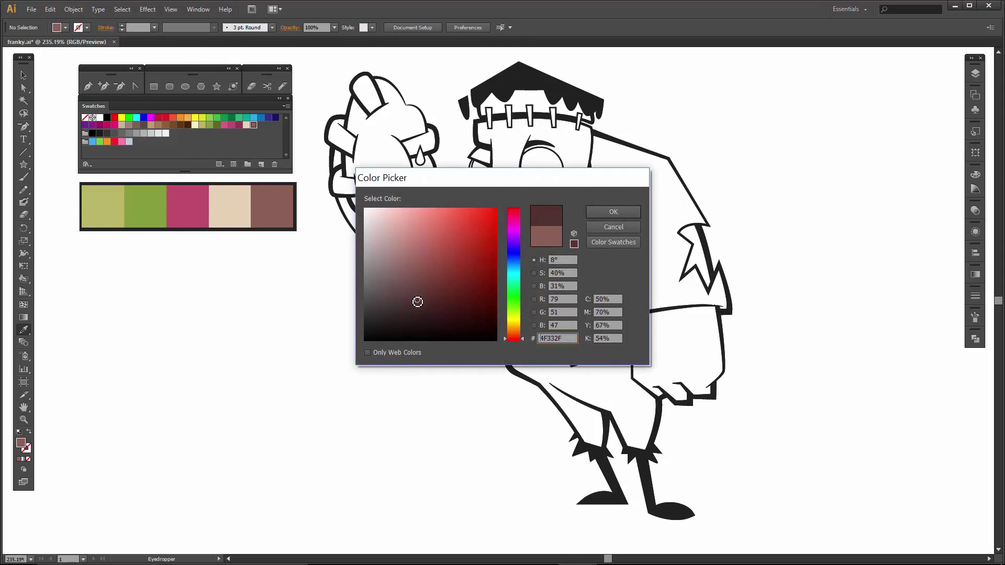
click(590, 212)
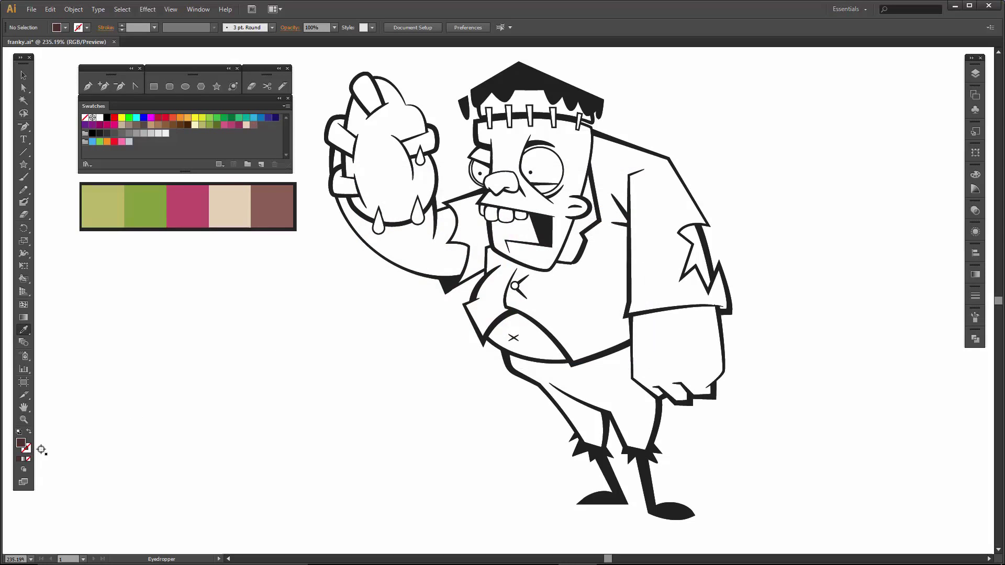
drag(93, 326, 267, 130)
Delete the colour-palette image from the artboard
key(v)
click(172, 215)
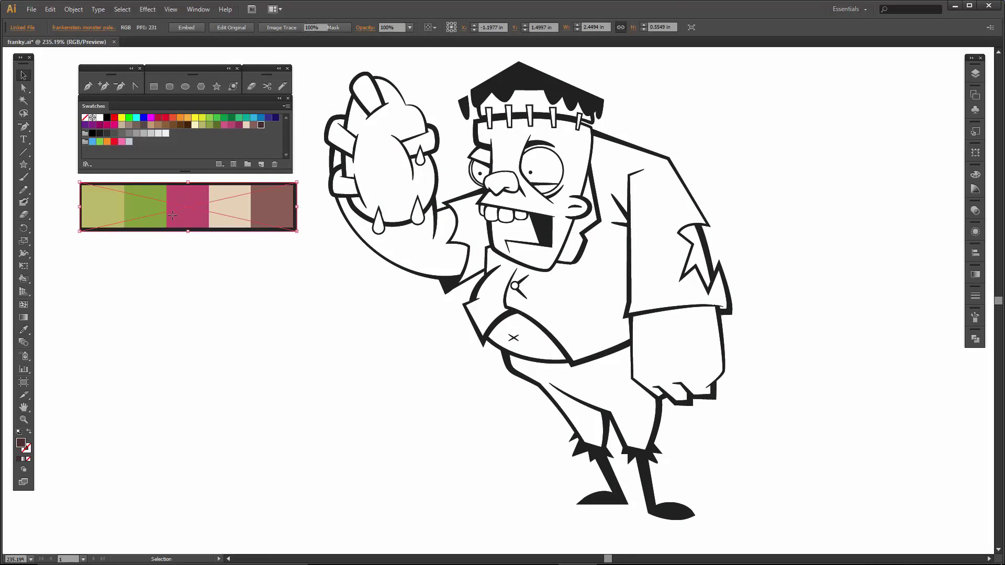
key(Delete)
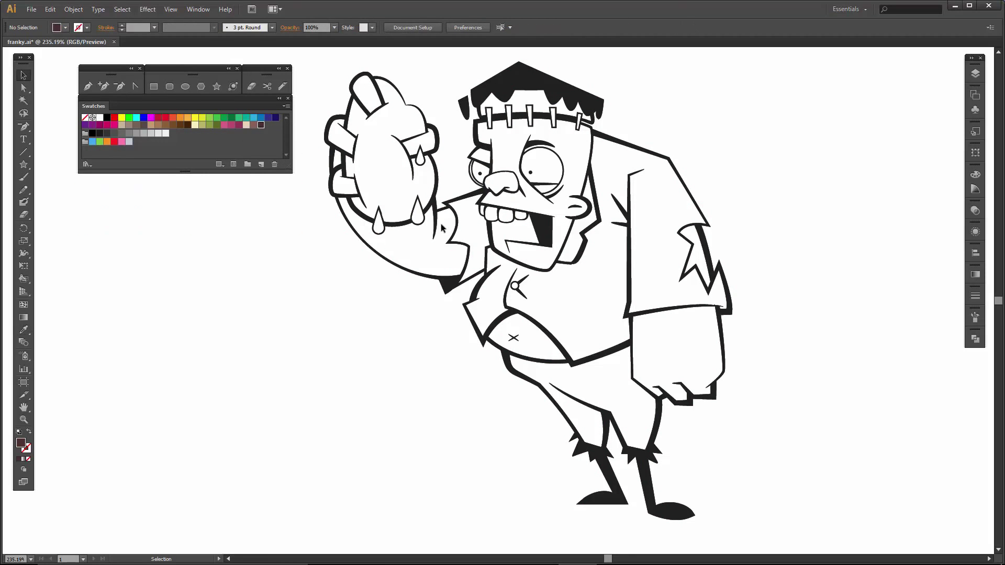
Target all artwork on the flat color layer and make it a Live Paint group
click(975, 74)
click(949, 90)
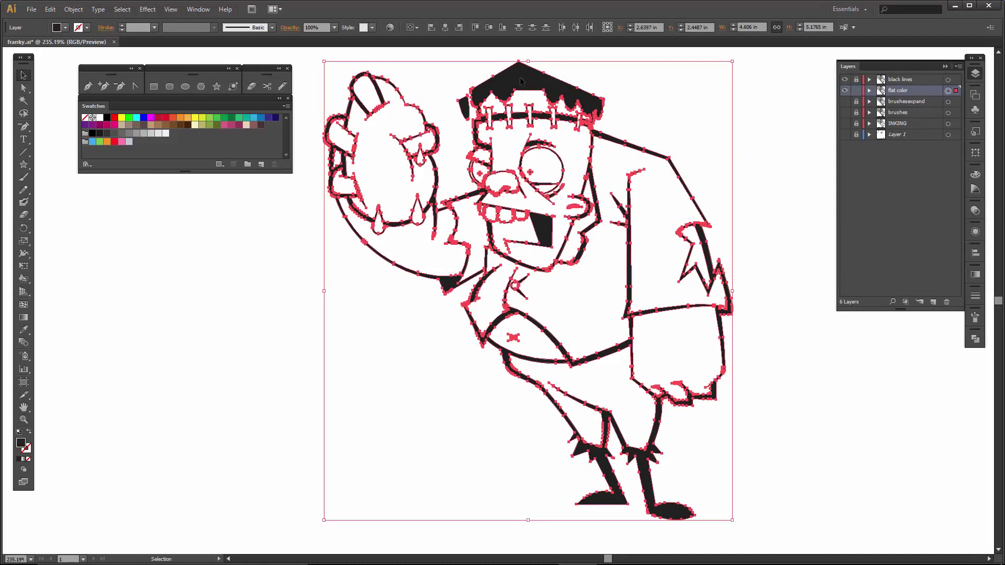
click(73, 9)
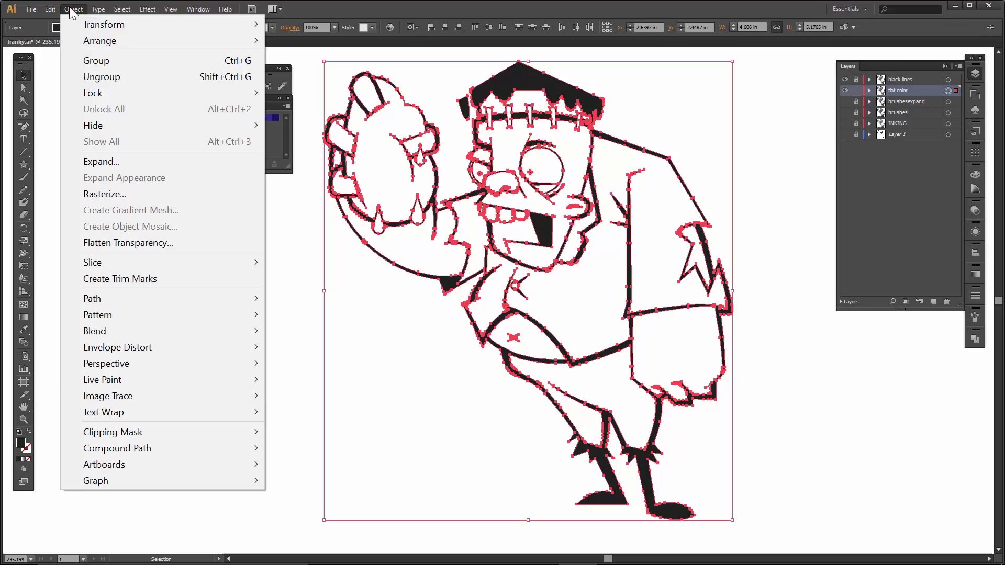
mouse_move(130, 379)
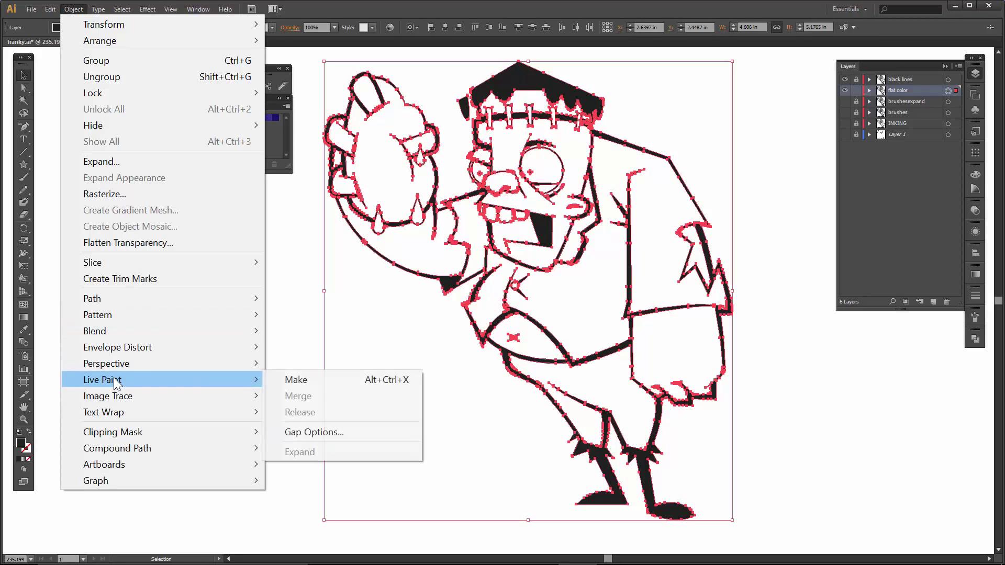
click(308, 379)
Bucket-fill the raised arm, its strips, two fingers and thumb with the green swatch
click(275, 366)
key(k)
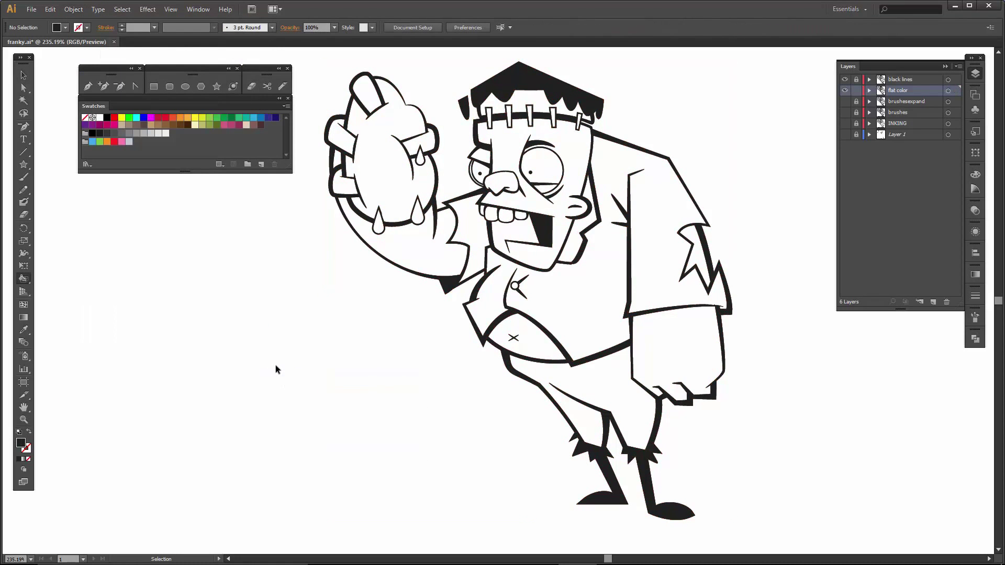
click(209, 126)
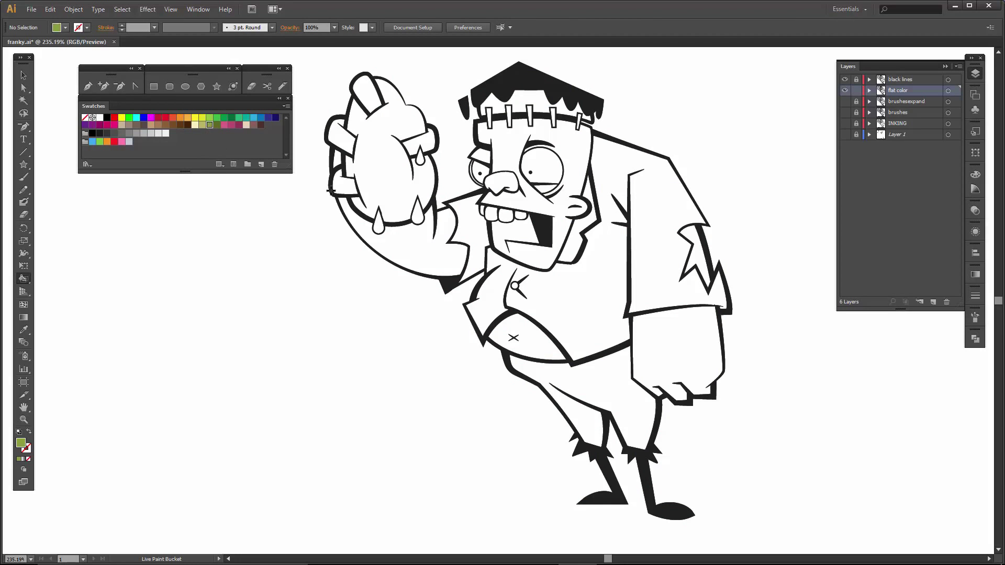
click(421, 251)
click(342, 185)
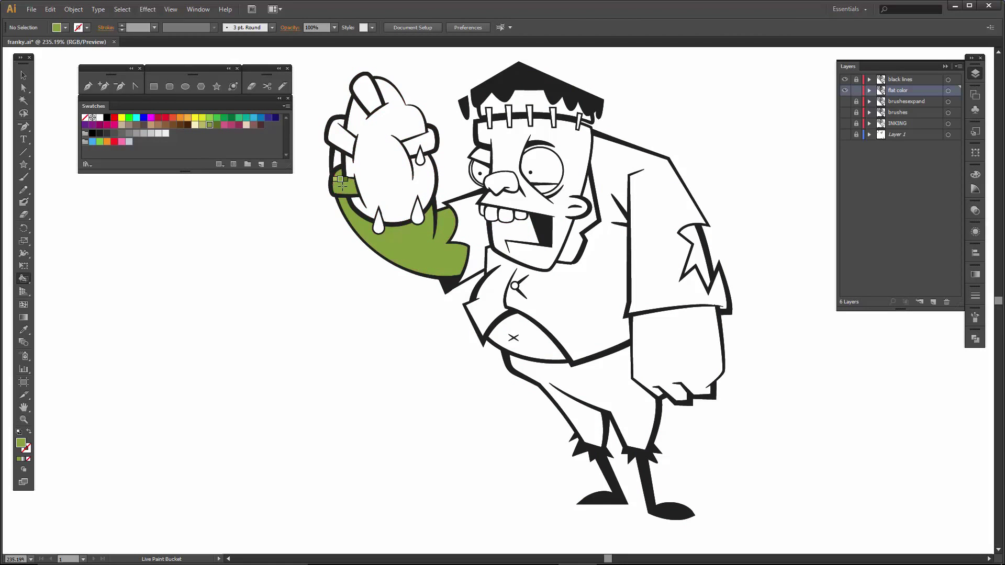
click(341, 153)
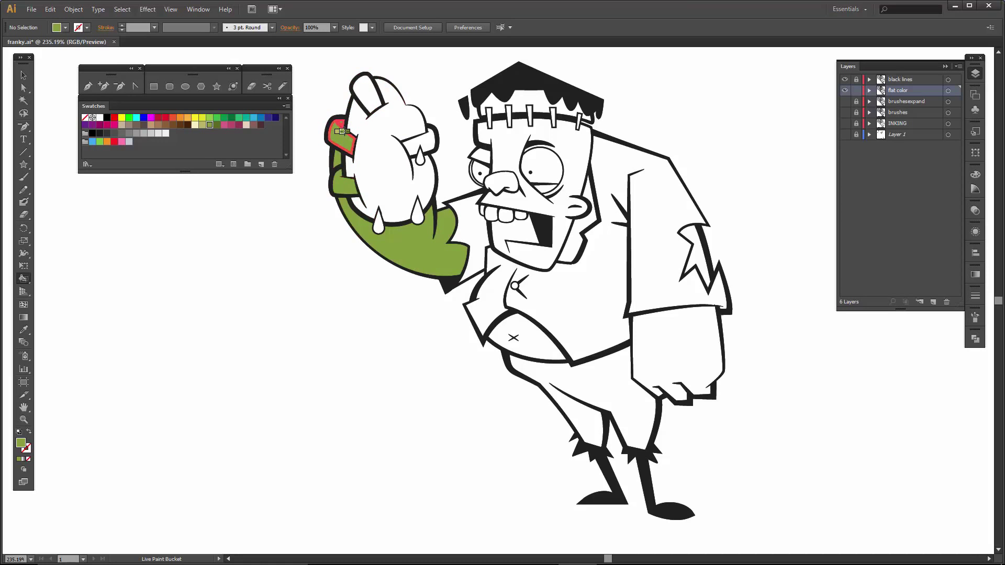
click(341, 131)
click(364, 90)
click(427, 135)
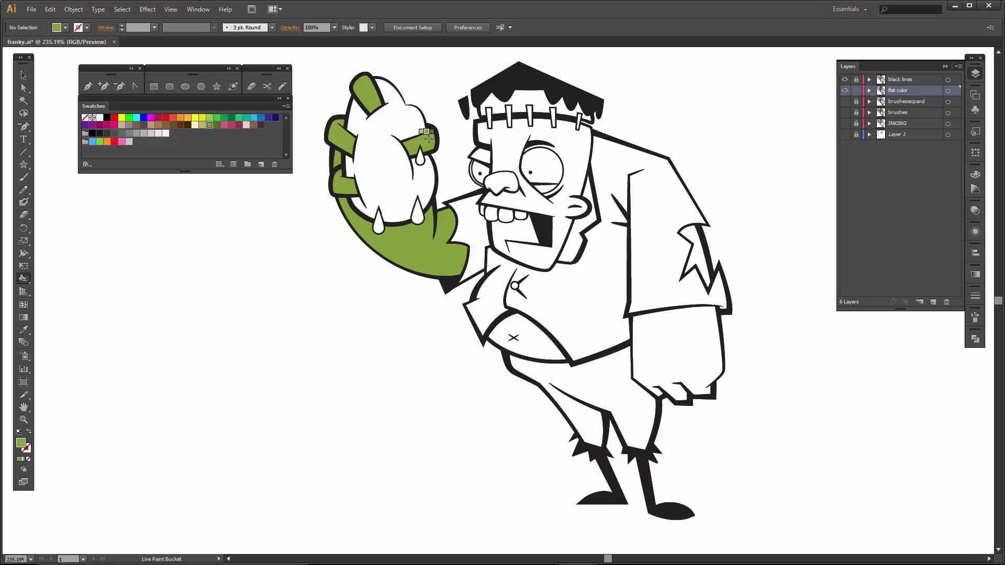
Fill the belly, face, mouth area, nose, three forehead areas, fist and sleeve tear green
click(545, 343)
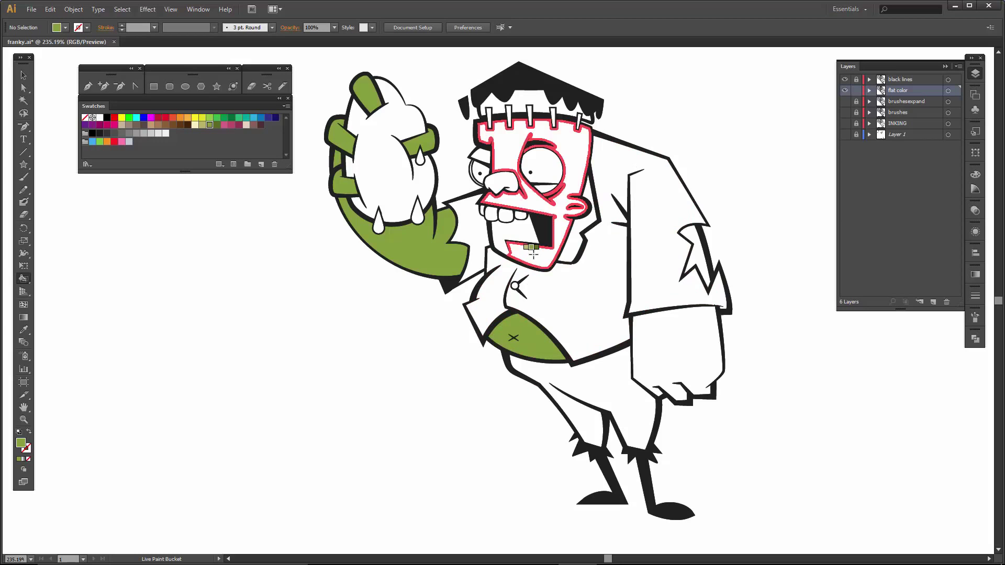
click(532, 252)
click(516, 229)
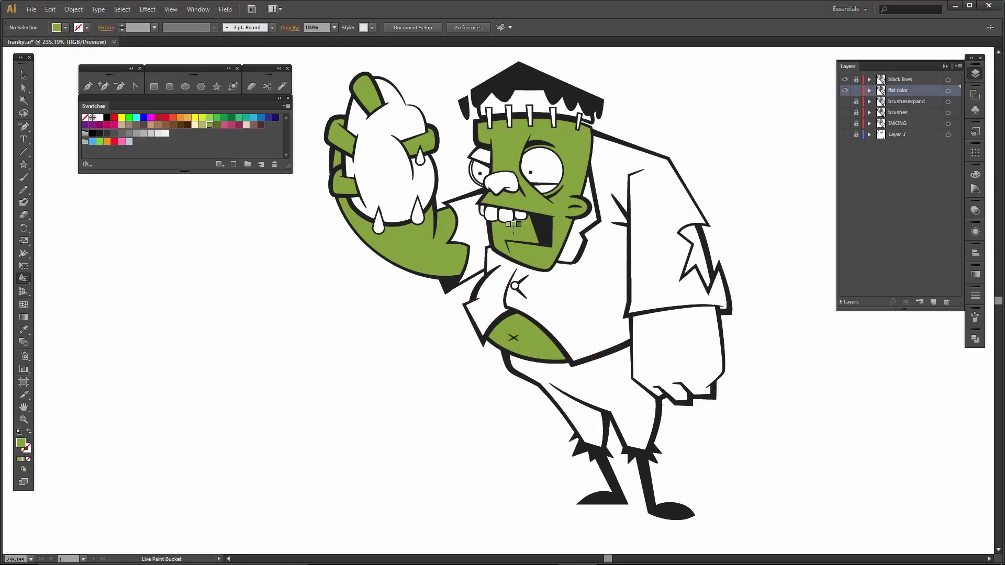
click(502, 181)
click(518, 102)
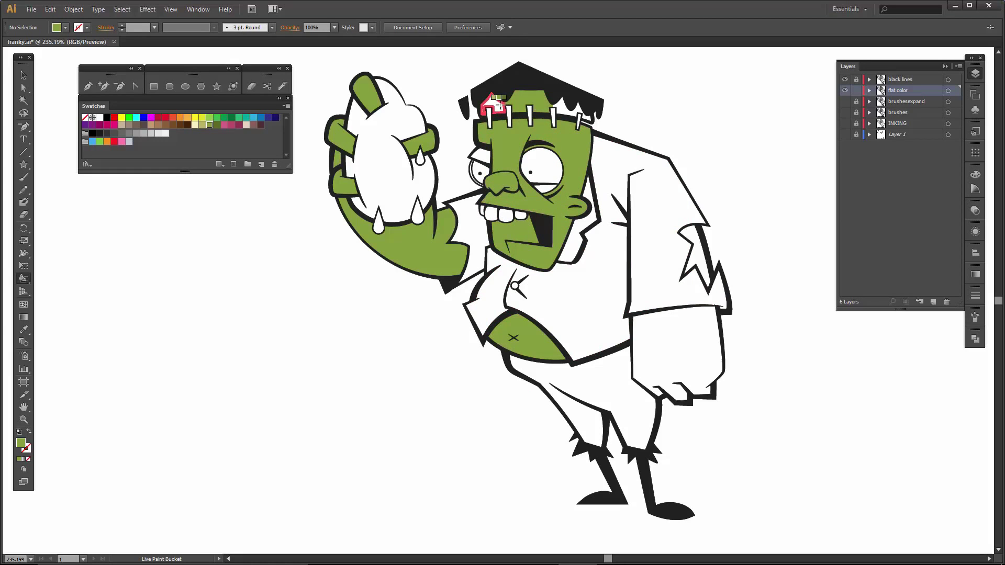
click(484, 105)
click(561, 101)
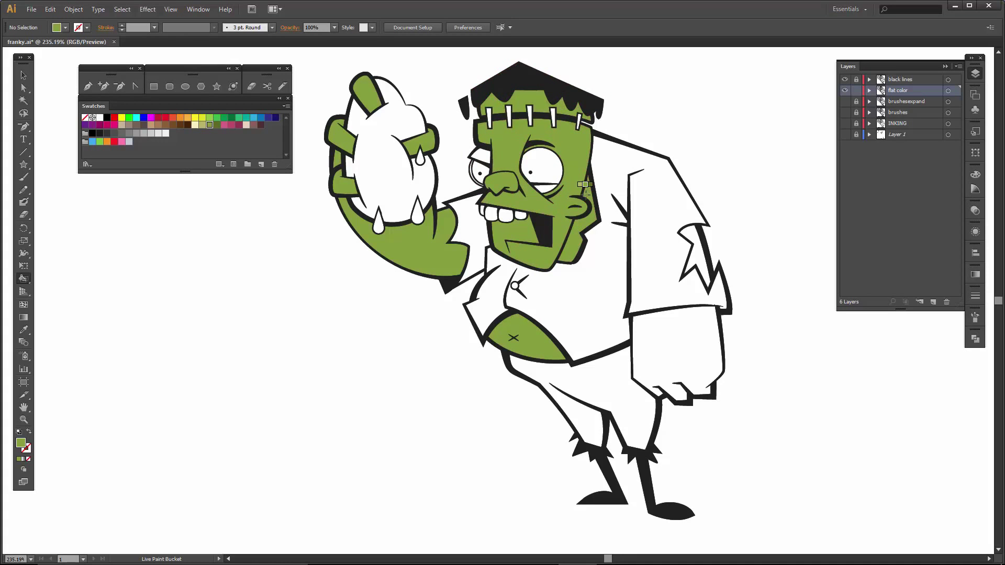
click(654, 339)
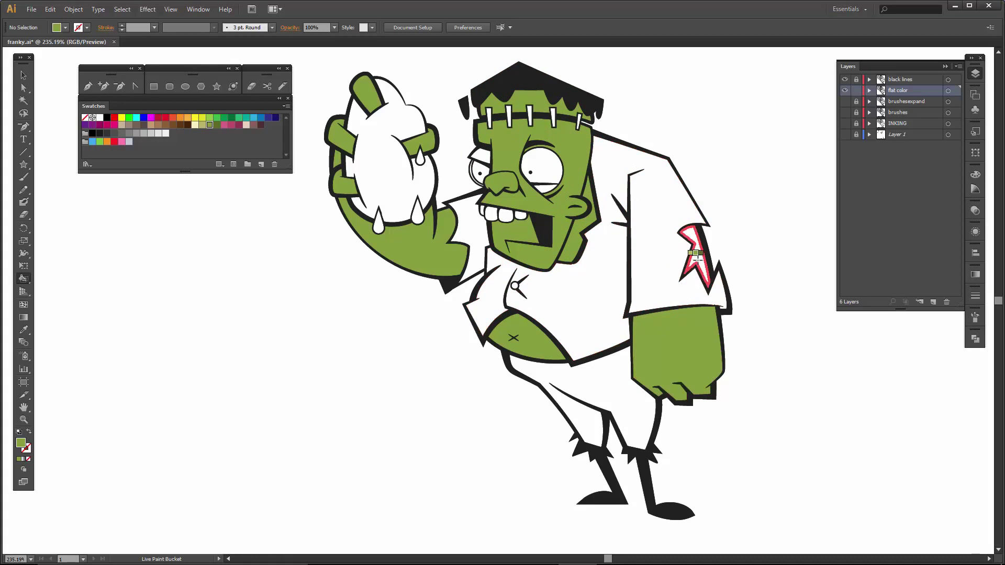
click(699, 259)
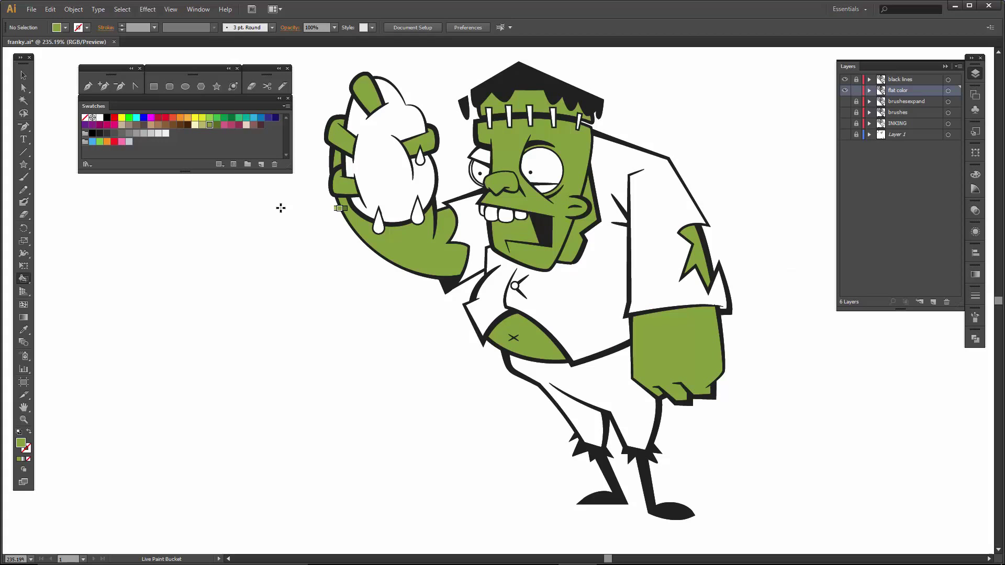
click(247, 126)
Bucket-fill the shirt and shoulder patch beige and the trousers brown
click(590, 291)
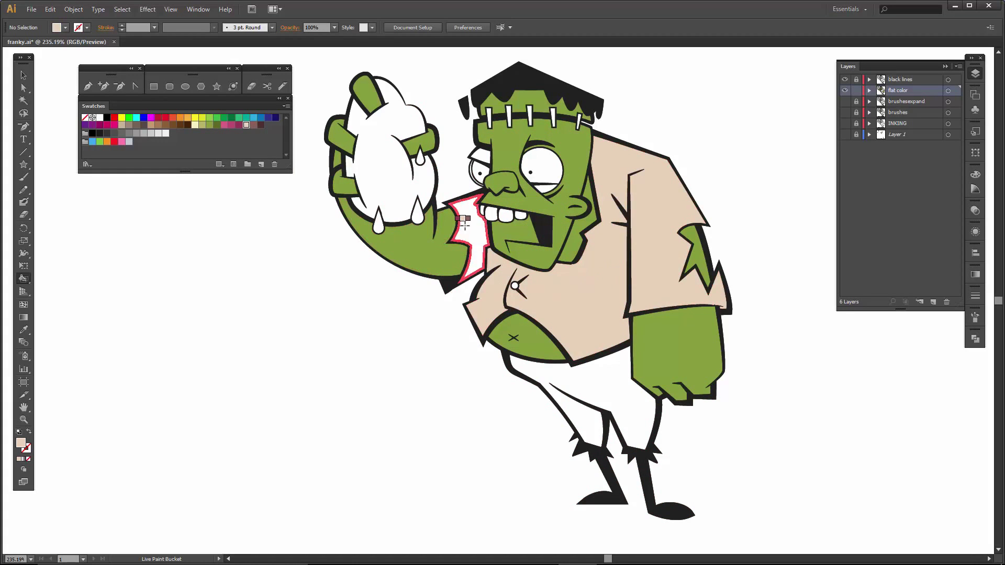
click(469, 251)
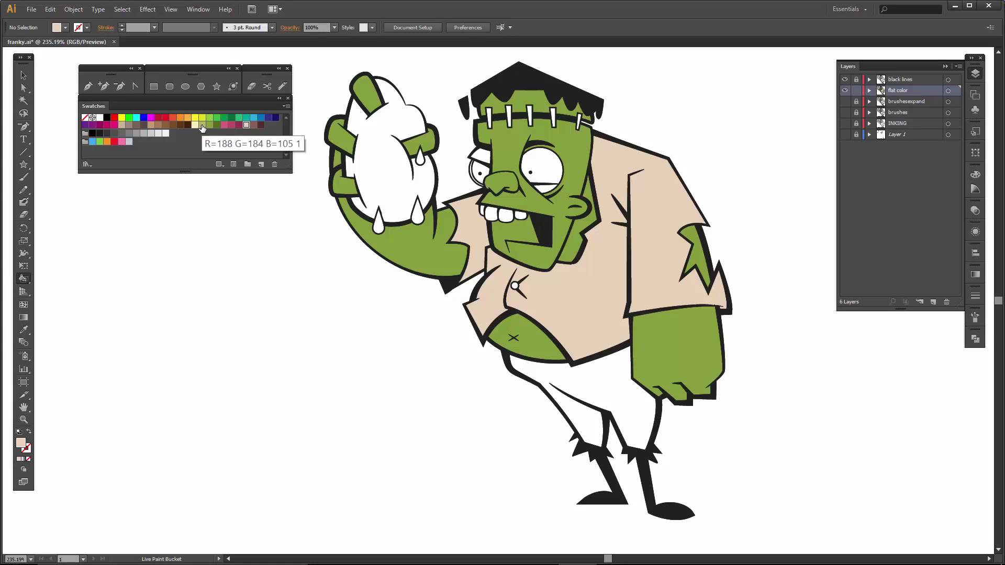
click(254, 126)
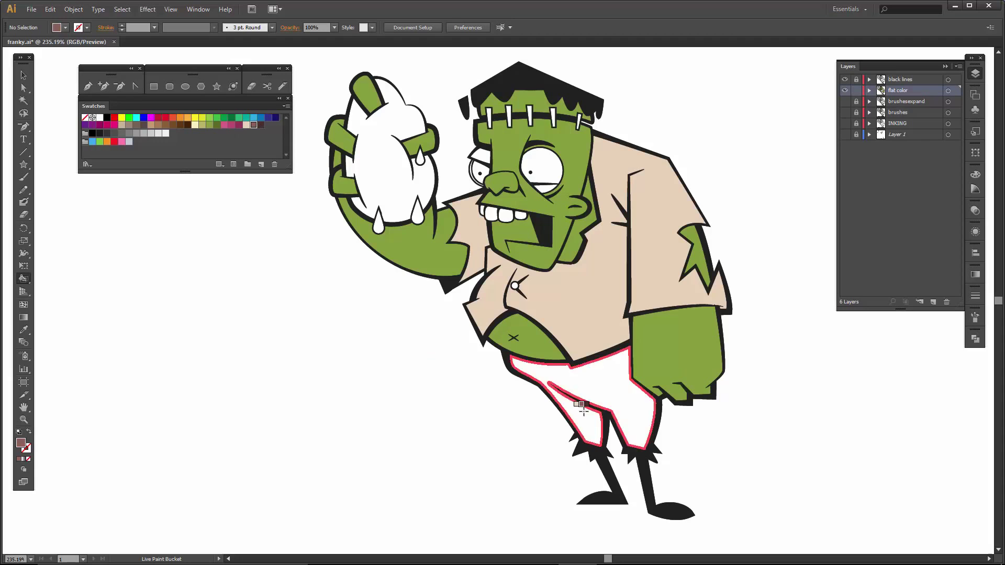
click(583, 411)
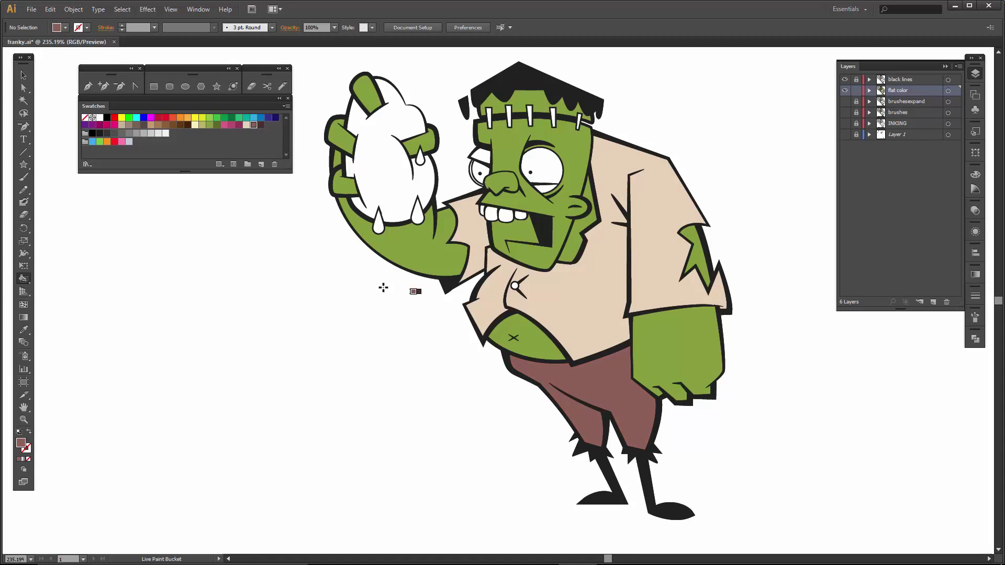
Fill two upper teeth and both eyes pale yellow, then set mauve as fill colour
click(196, 126)
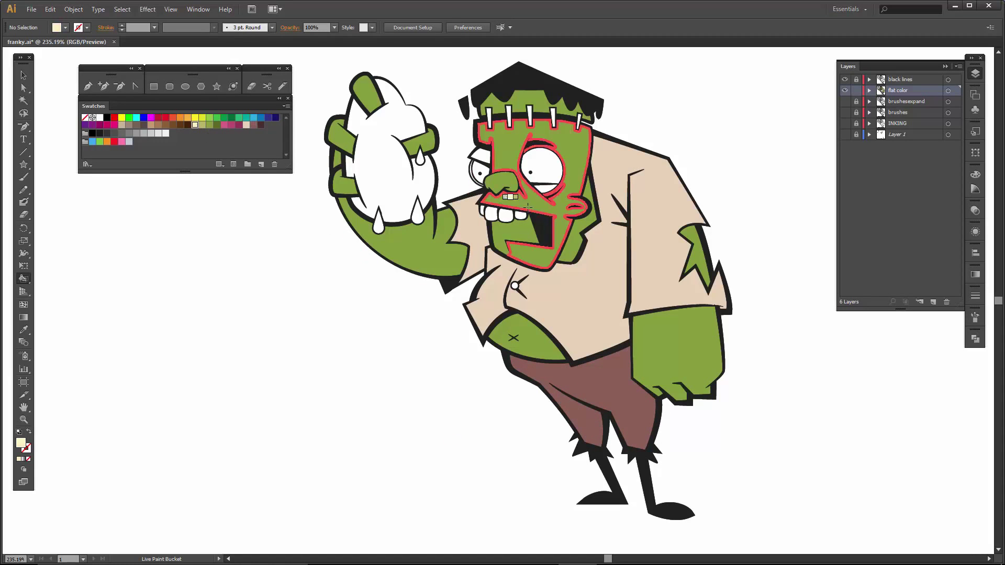
click(506, 214)
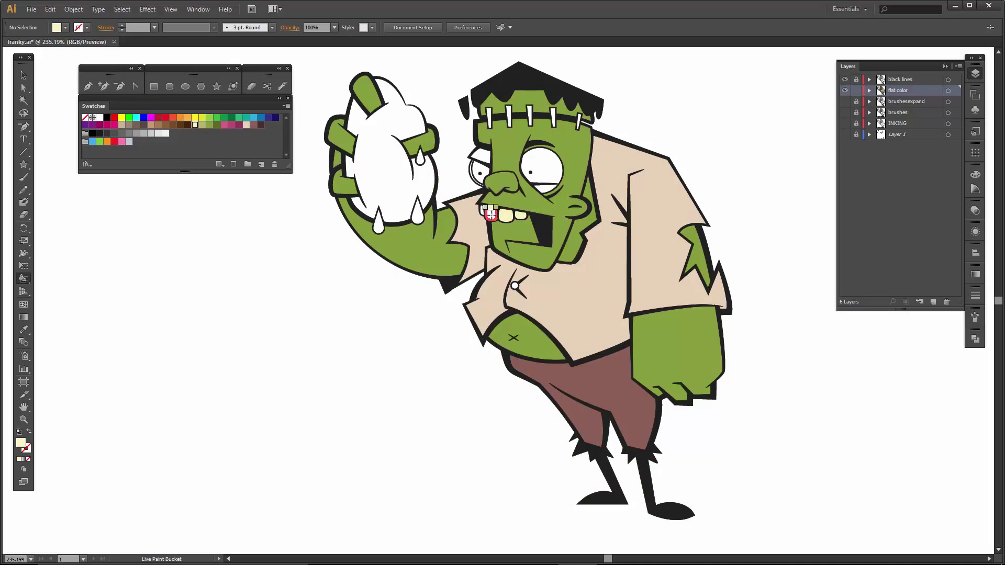
click(484, 211)
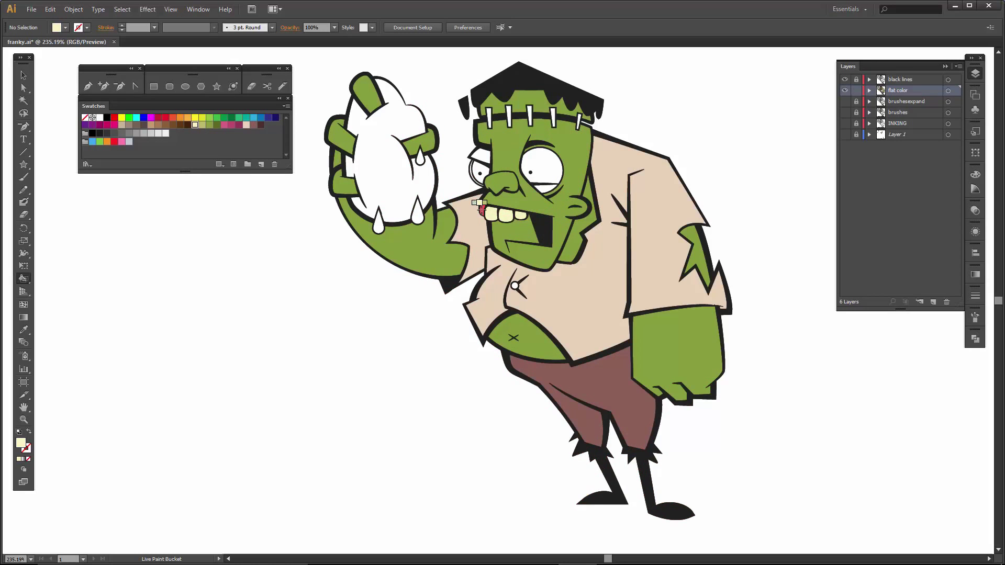
click(530, 168)
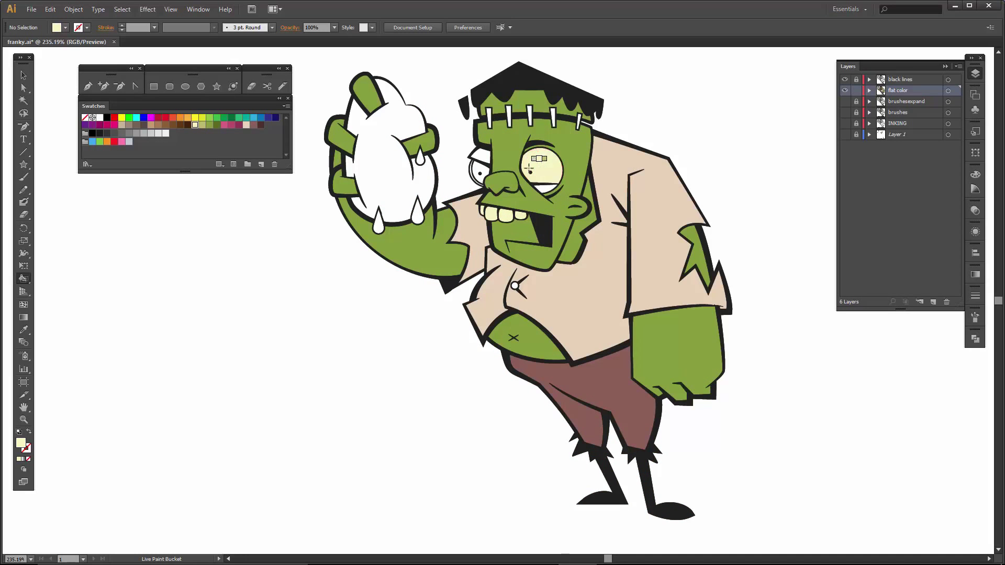
click(481, 166)
click(209, 126)
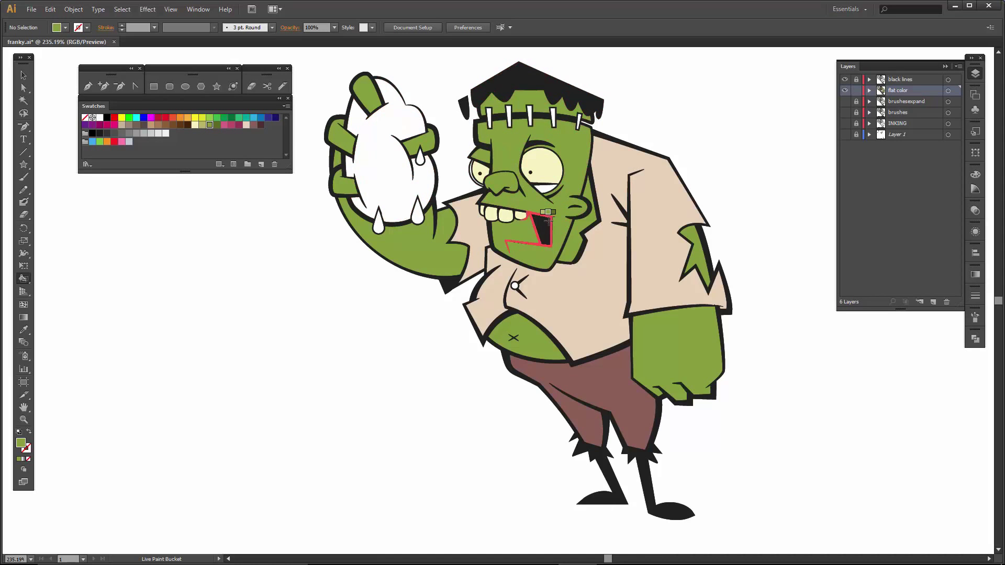
click(232, 125)
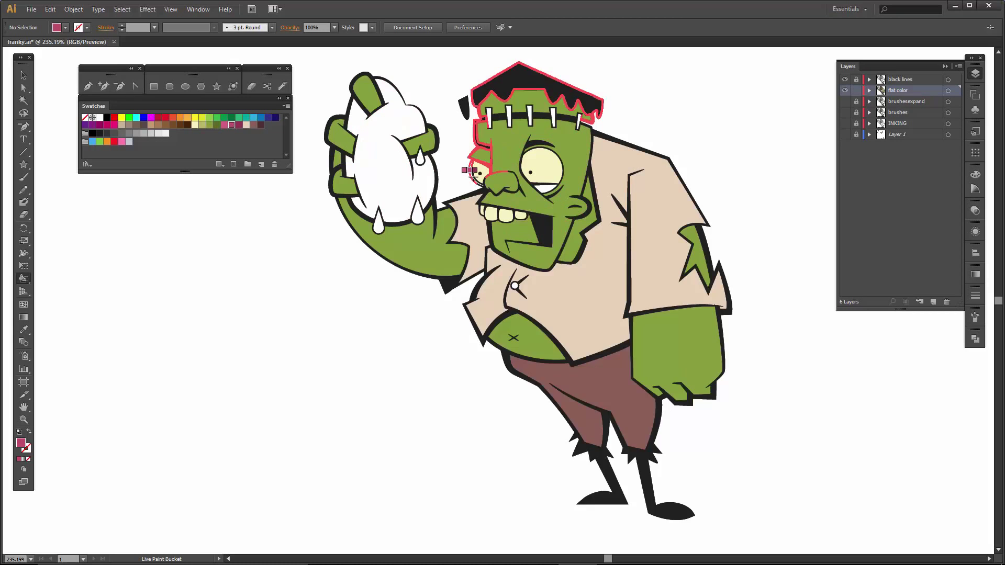
Zoom into the face and fill the mouth interior and left eye rim mauve
key(z)
drag(448, 138, 596, 218)
key(k)
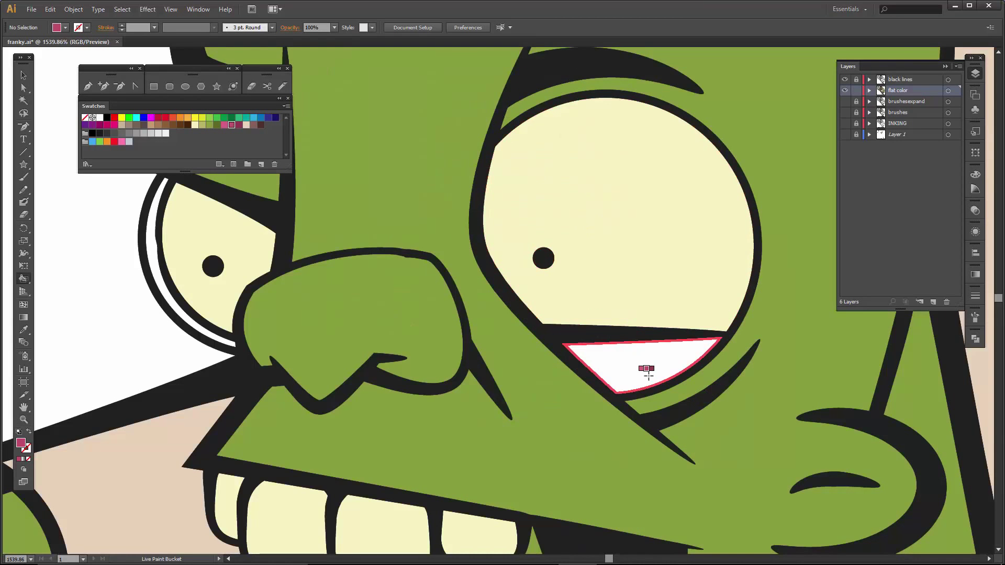
click(635, 356)
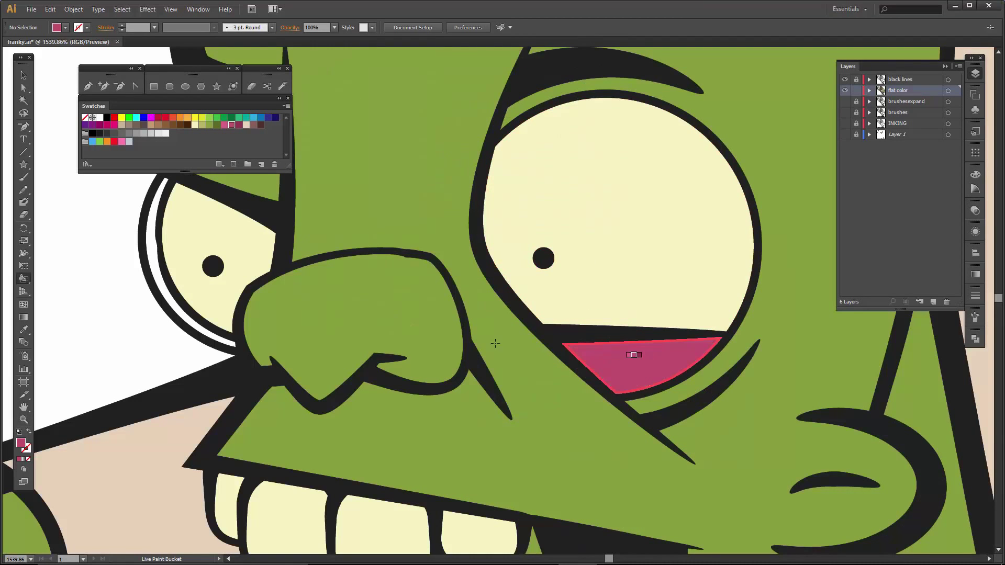
click(166, 291)
Fill the heart and its three drops mauve
key(ctrl+minus)
key(ctrl+minus)
key(ctrl+minus)
key(ctrl+minus)
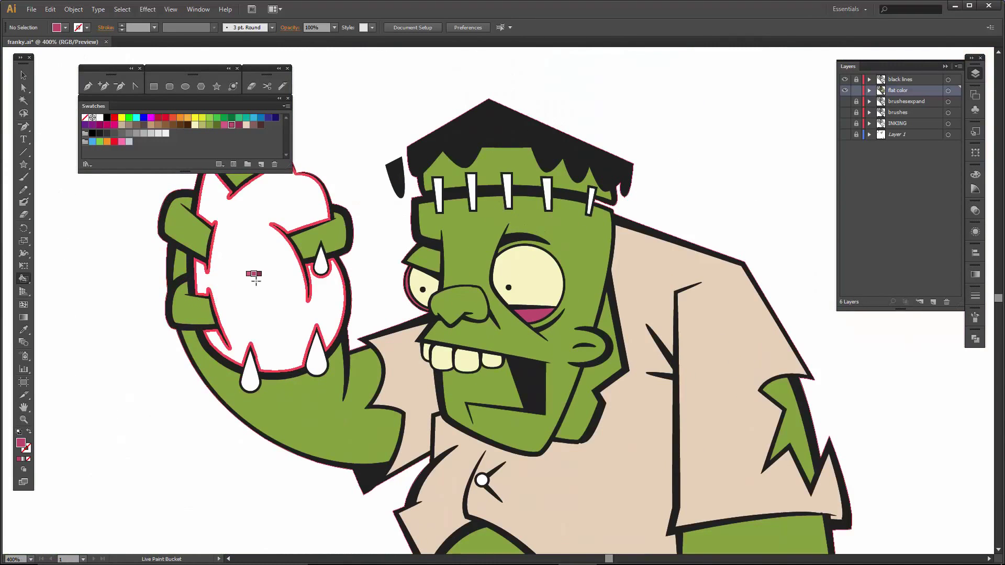
click(259, 275)
click(316, 262)
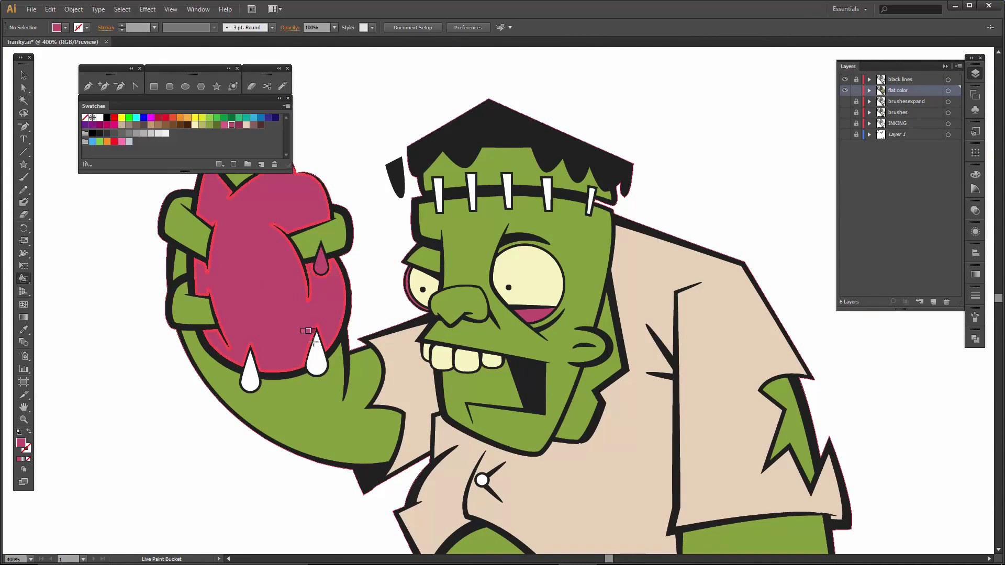
click(317, 356)
click(250, 376)
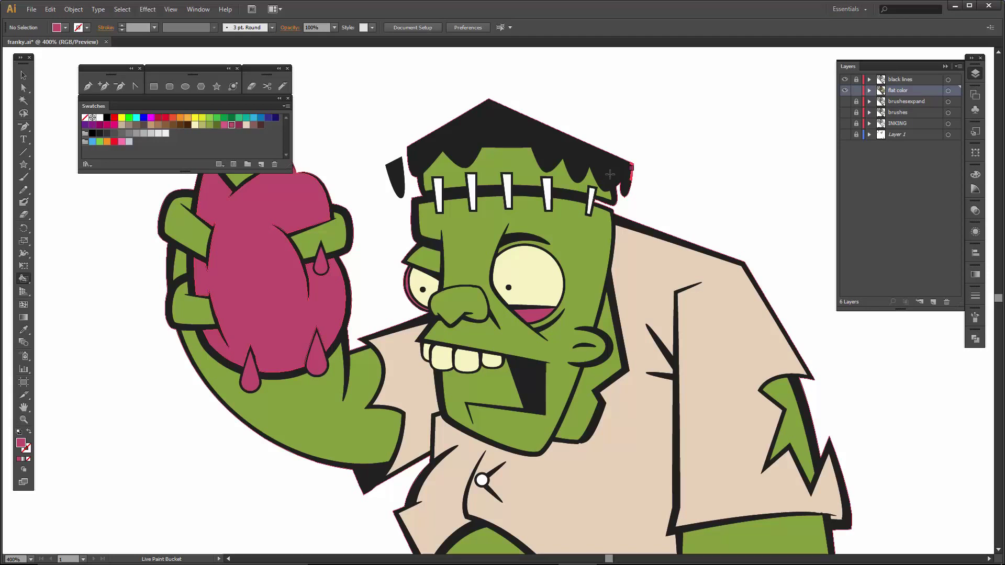
Fill the four forehead staples cream
click(194, 125)
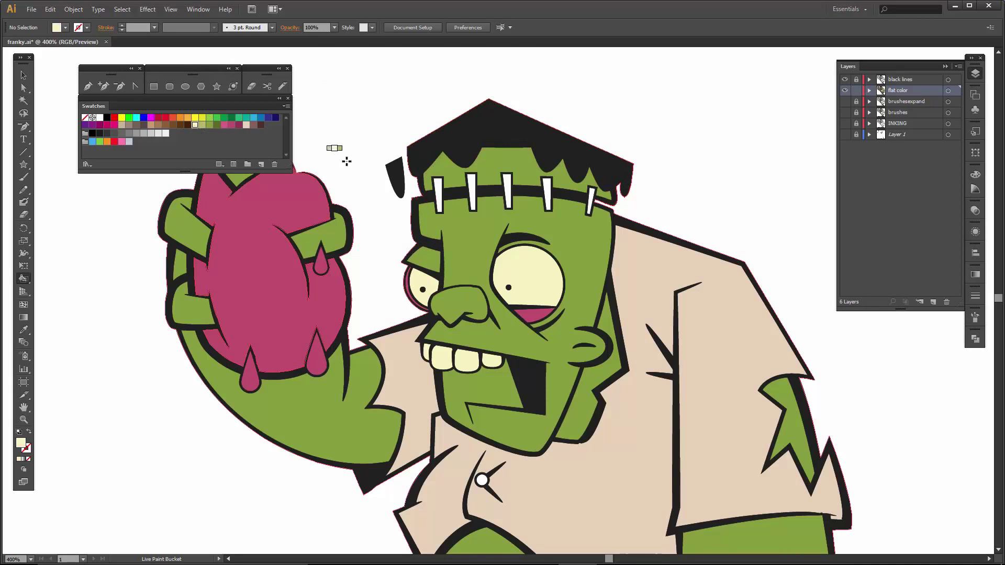
click(438, 187)
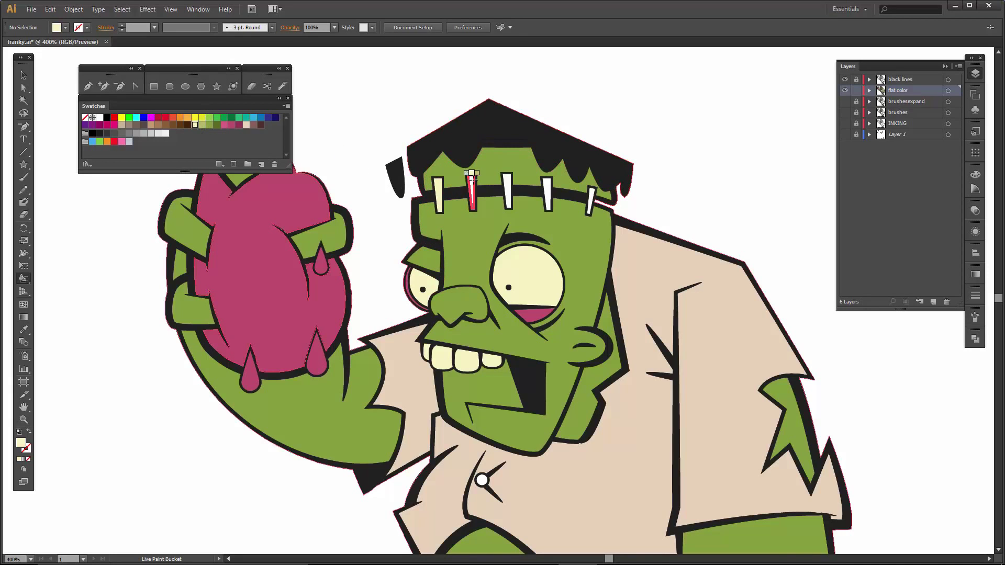
click(472, 182)
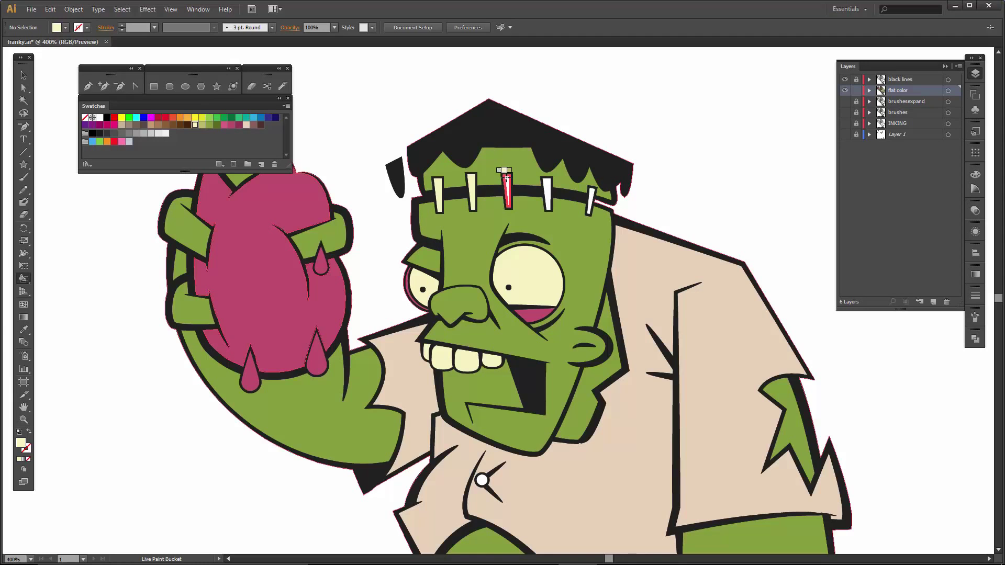
click(507, 183)
click(547, 191)
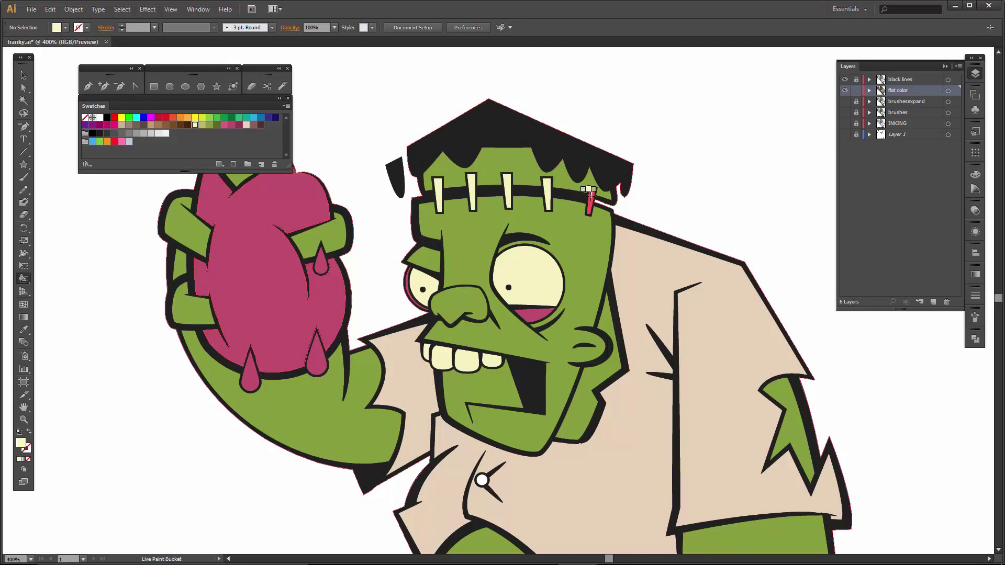
Fill the round shirt button brown and zoom back out to the whole character
scroll(661, 180, down, 1)
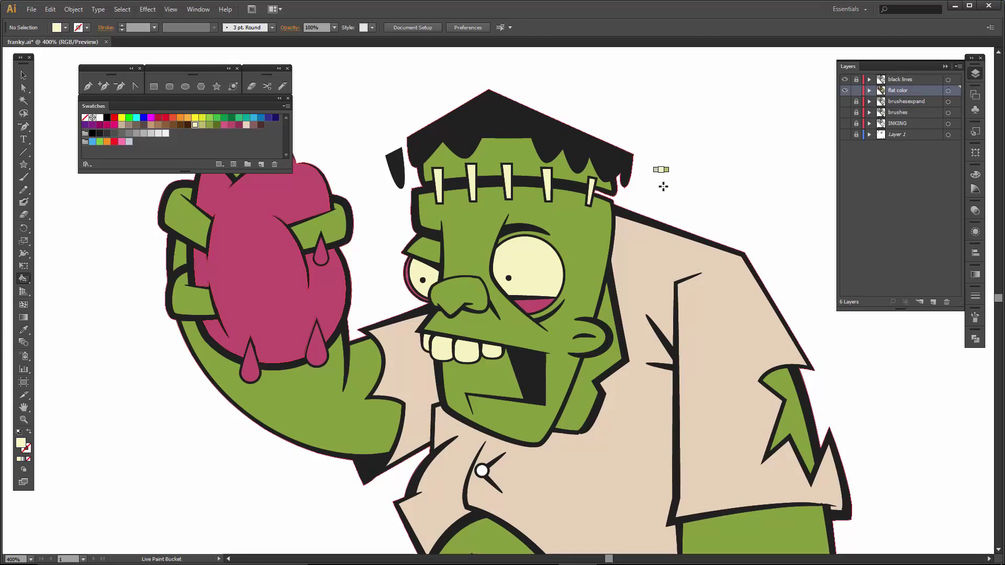
key(space)
drag(666, 317, 671, 194)
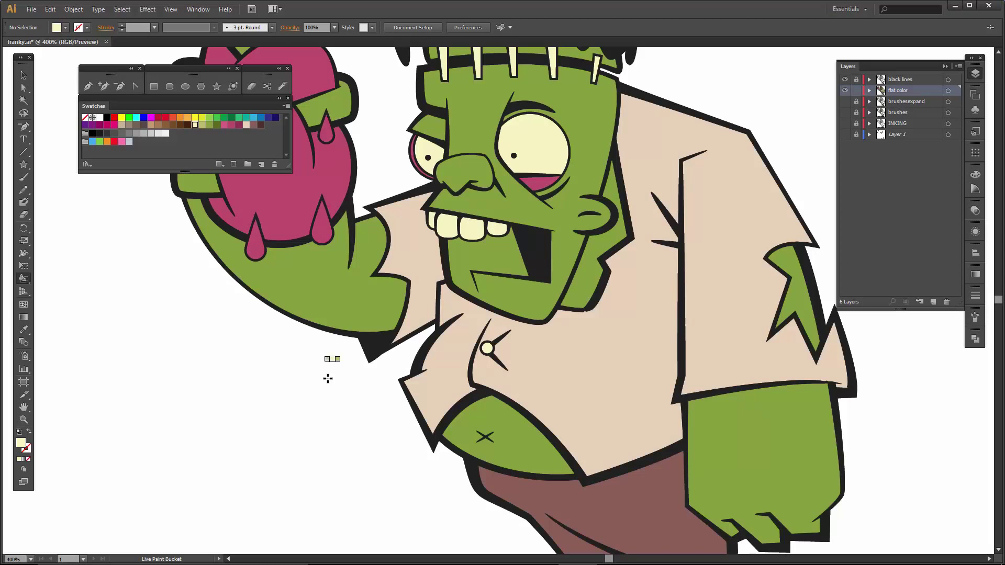
click(254, 126)
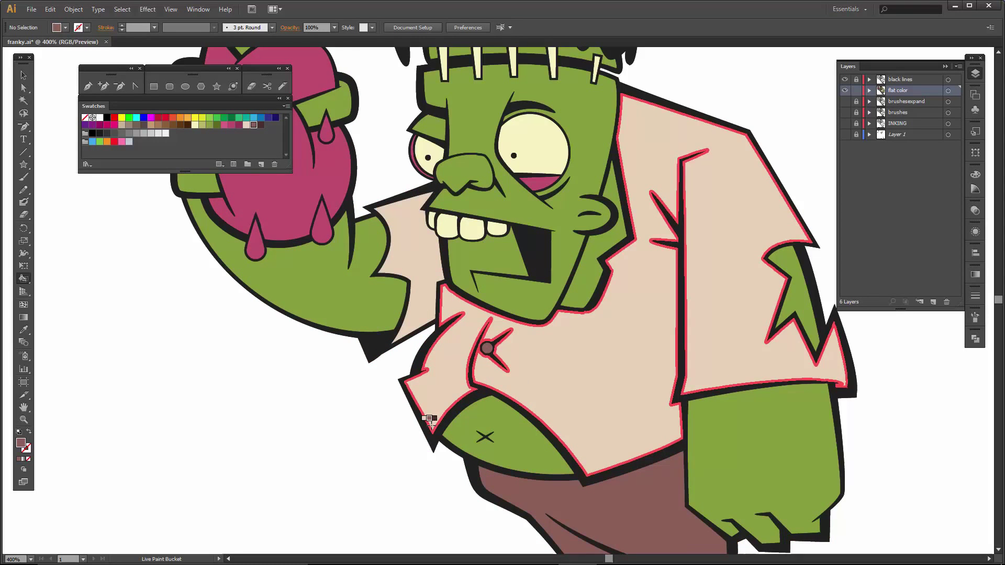
key(ctrl+minus)
key(ctrl+minus)
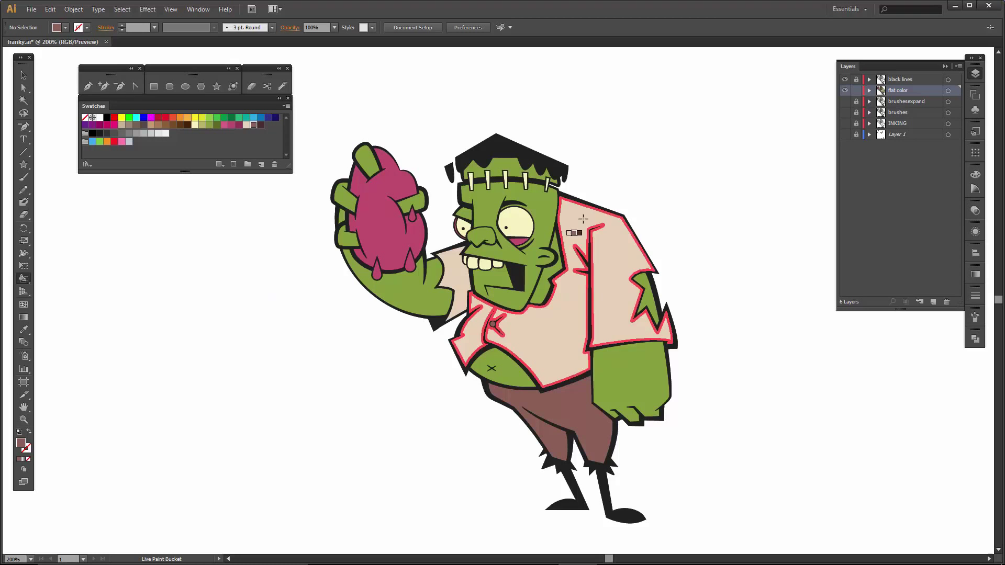
Expand the Live Paint character artwork with Object > Expand
key(v)
click(486, 160)
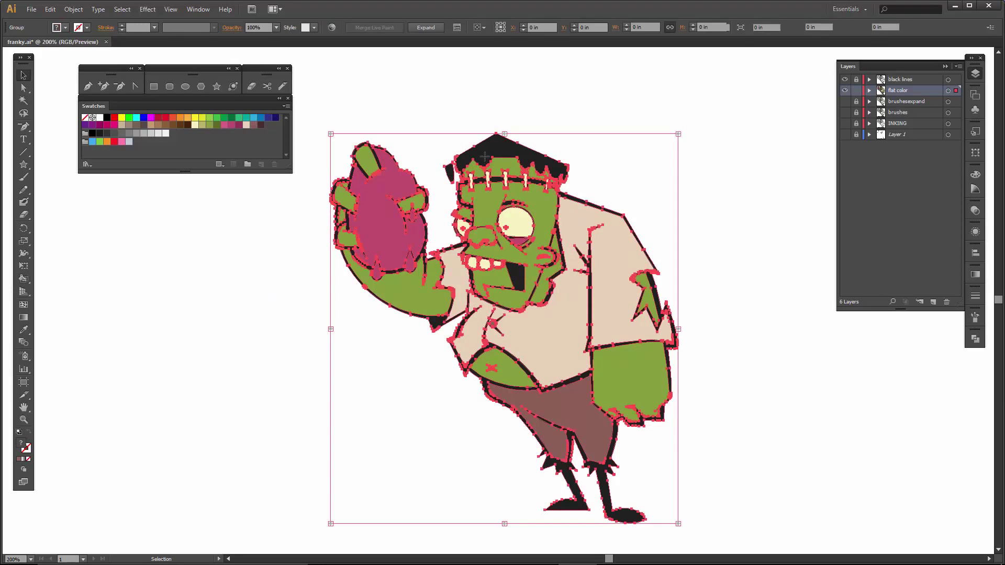
click(73, 9)
click(99, 162)
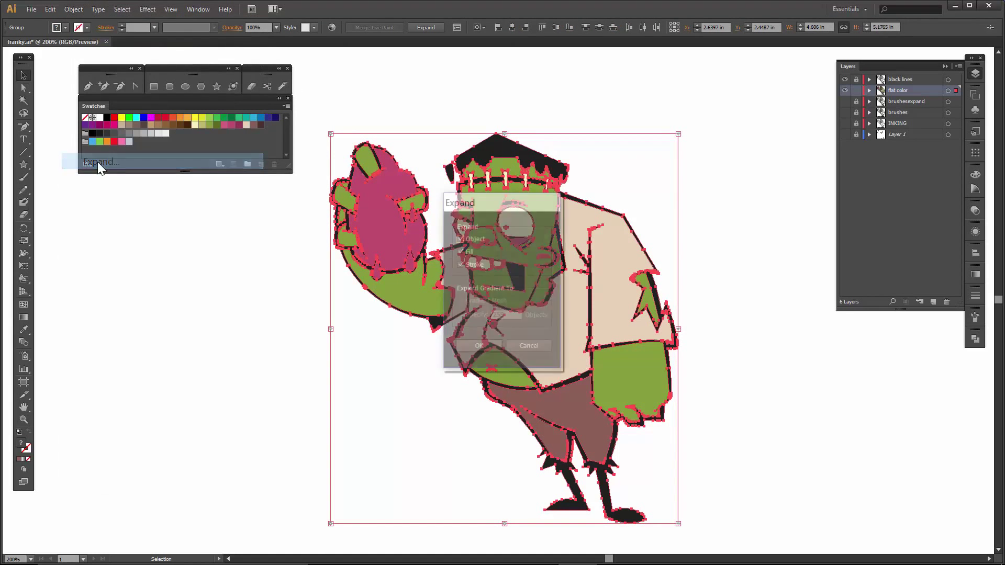
click(484, 348)
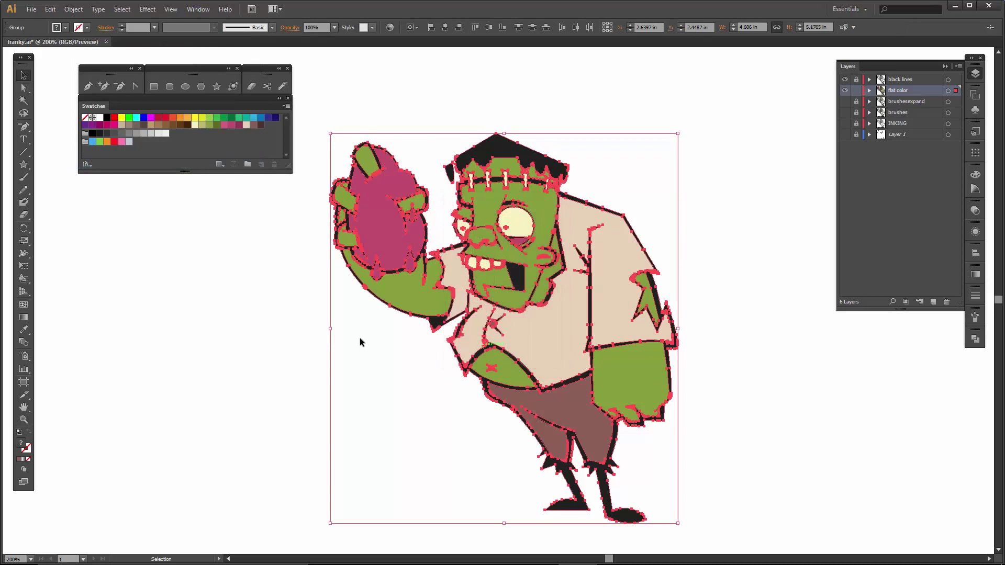
Hide the black lines layer and ungroup the expanded artwork twice
click(288, 326)
click(845, 80)
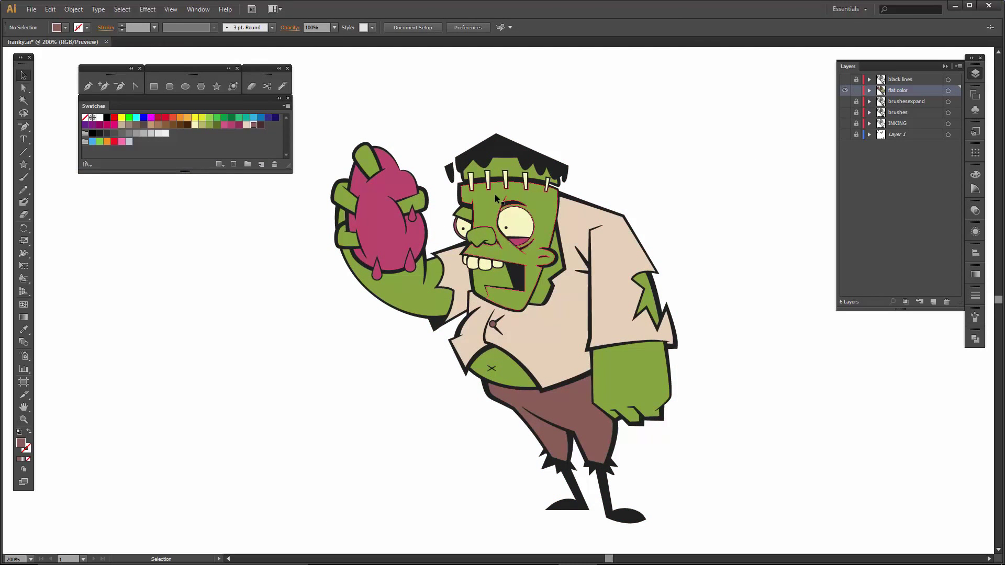
click(495, 194)
right_click(496, 197)
click(527, 276)
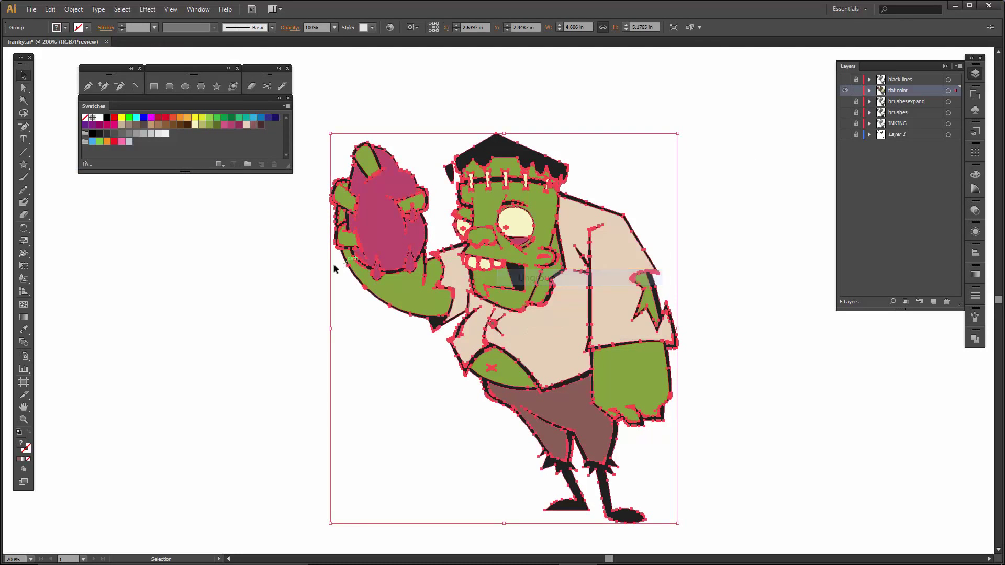
right_click(373, 223)
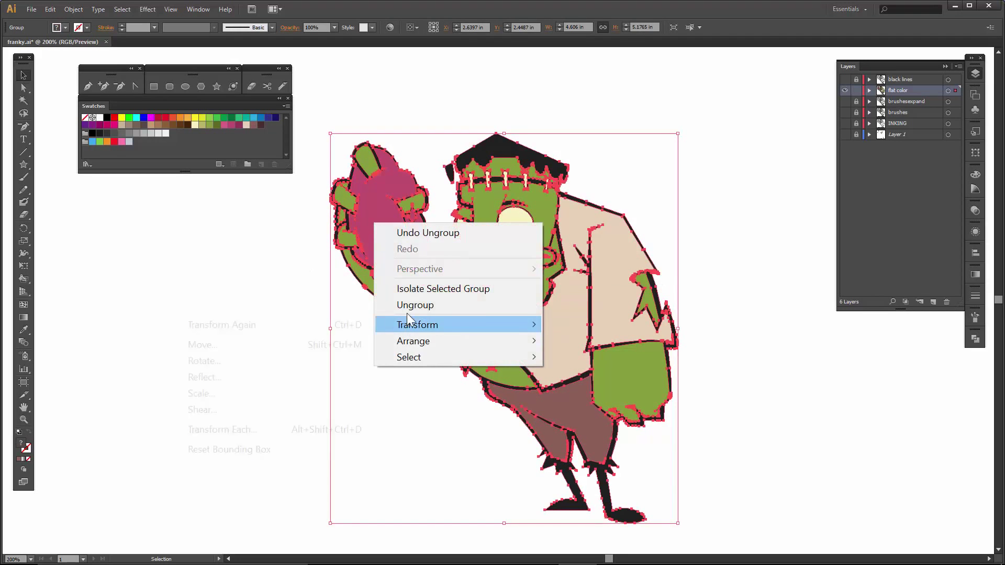
click(410, 305)
Ungroup the artwork once more and check the heart and hand select individually
click(331, 287)
click(380, 229)
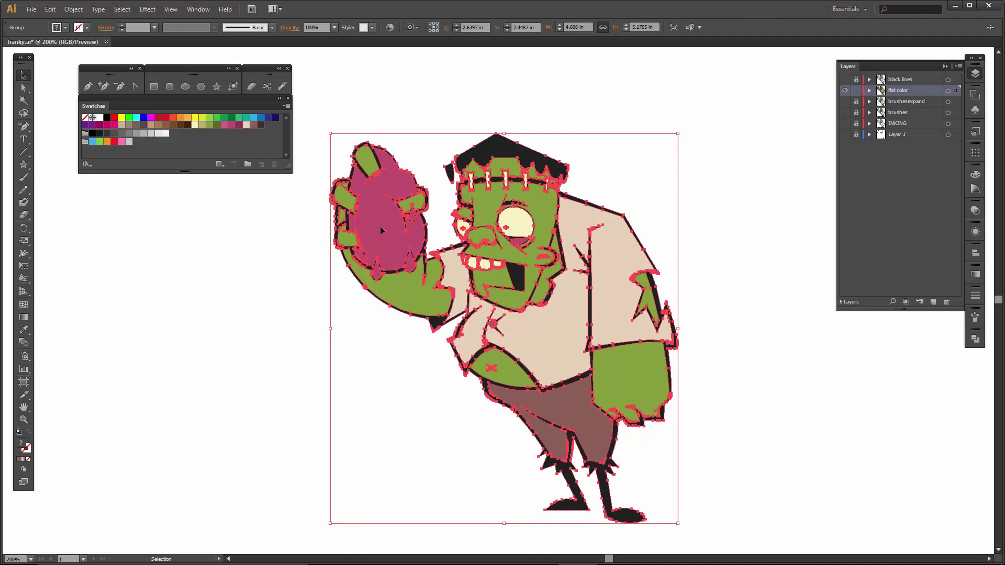
right_click(381, 228)
click(406, 314)
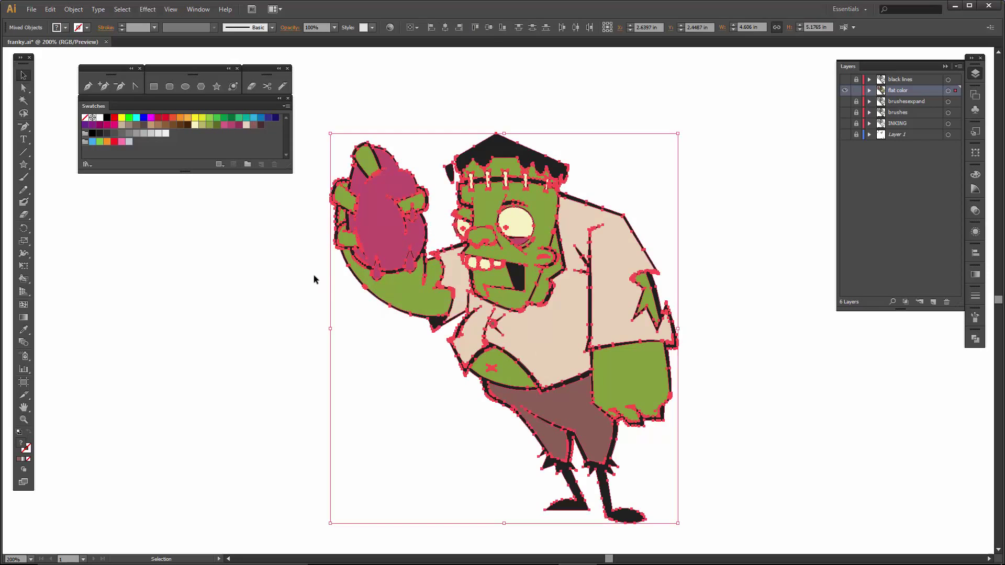
click(313, 275)
click(369, 236)
click(294, 297)
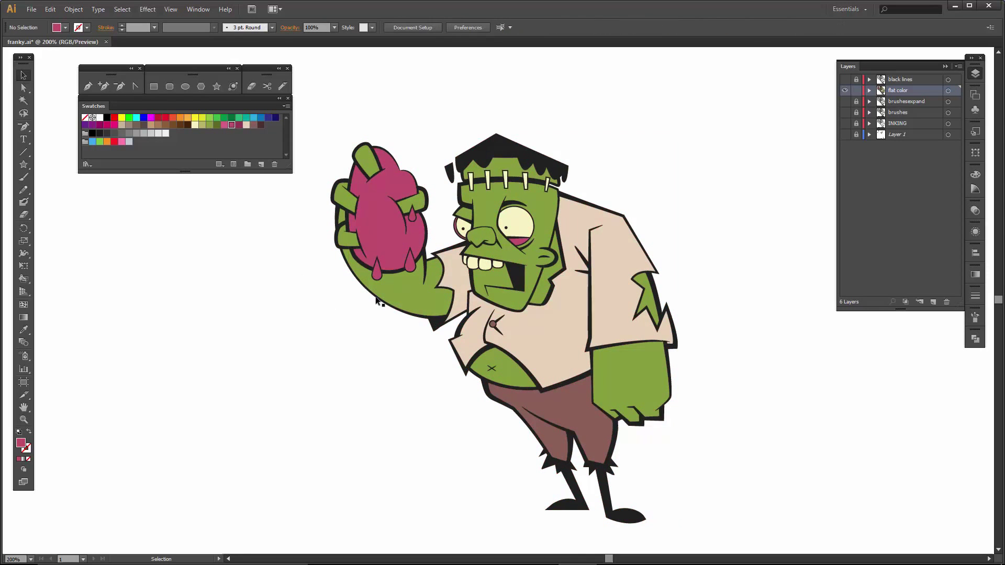
click(408, 293)
Recolour the trousers shape to a darker brown swatch
click(526, 215)
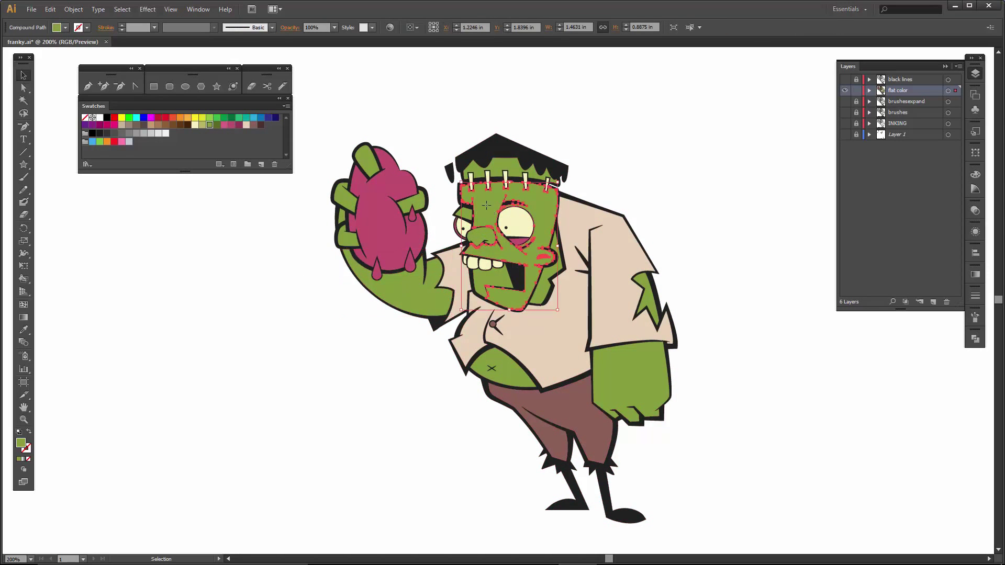
click(602, 245)
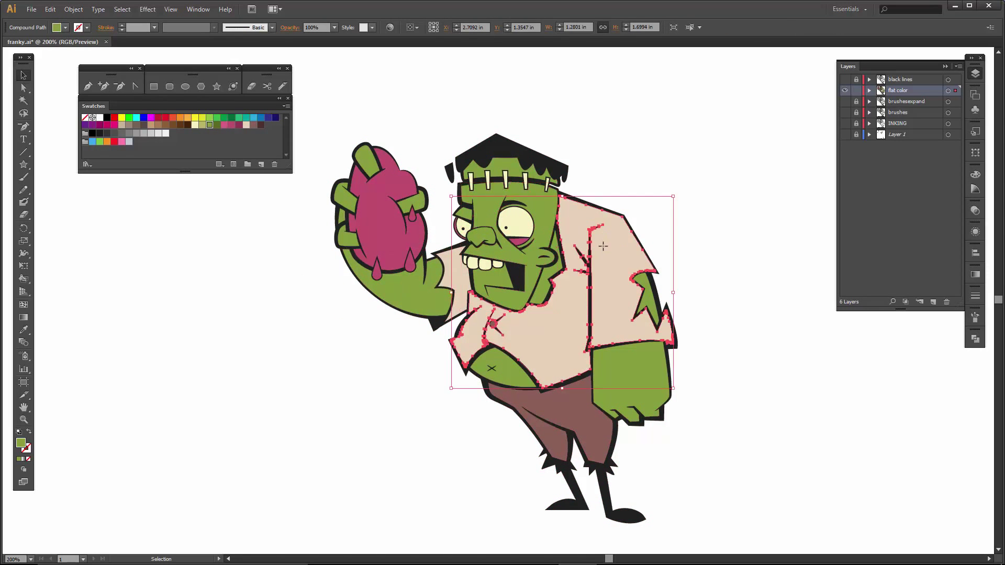
click(616, 366)
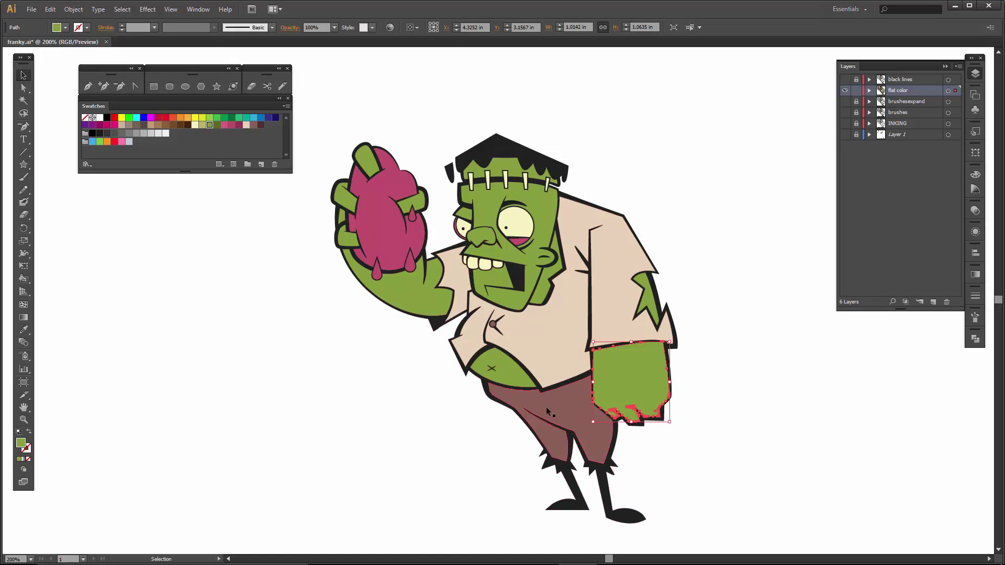
click(572, 411)
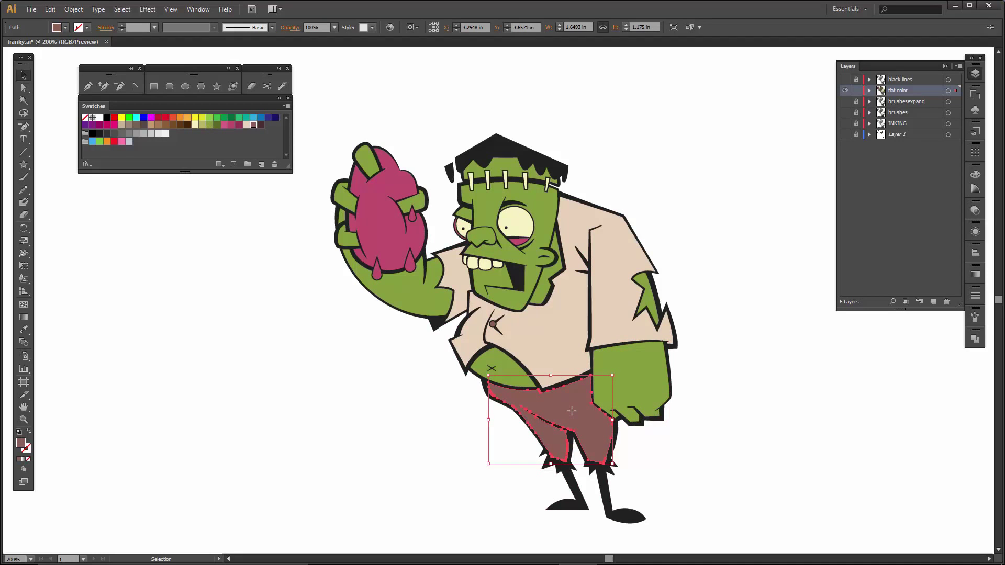
click(180, 124)
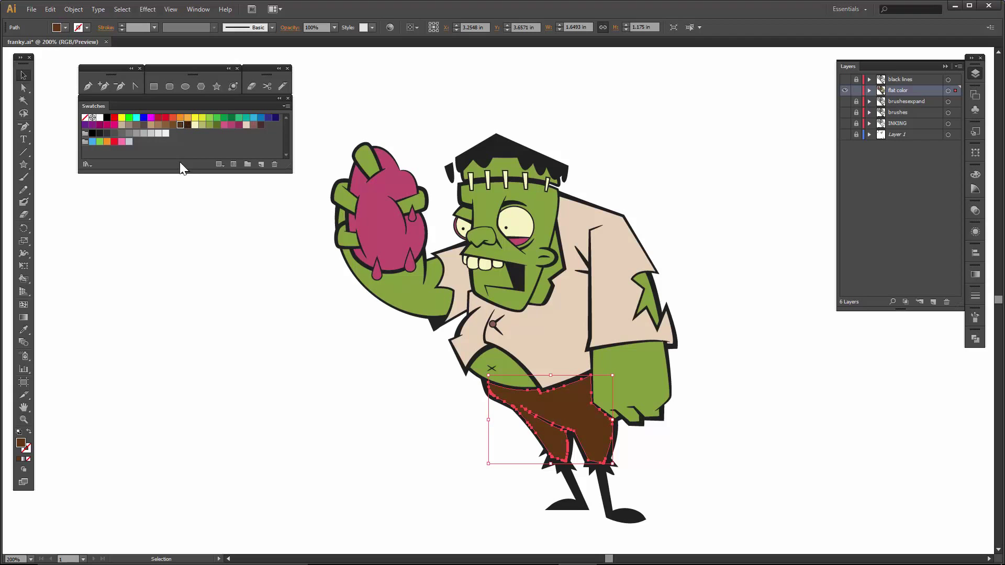
click(261, 125)
click(274, 216)
Save the drawing and make the black lines layer visible again
click(34, 7)
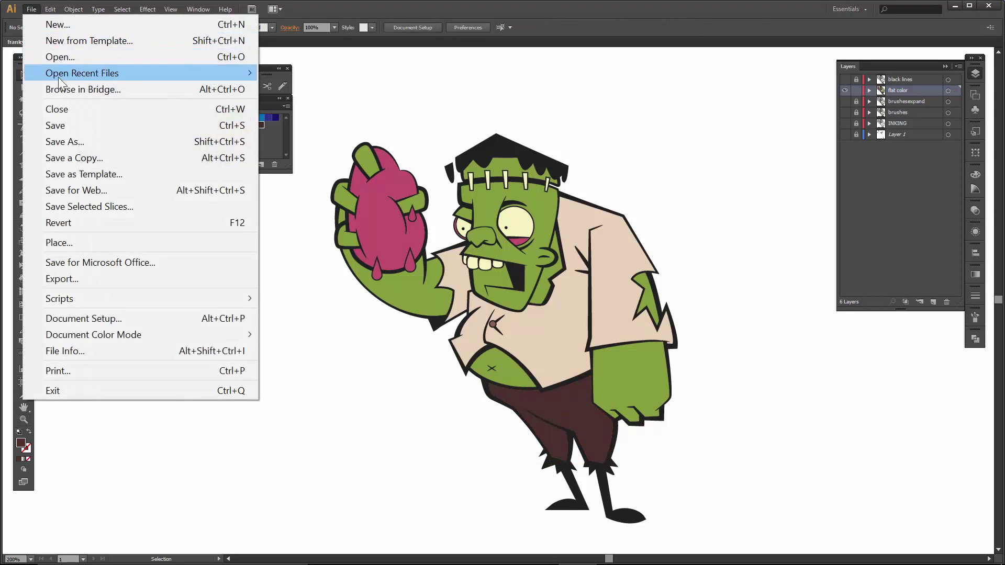
click(62, 122)
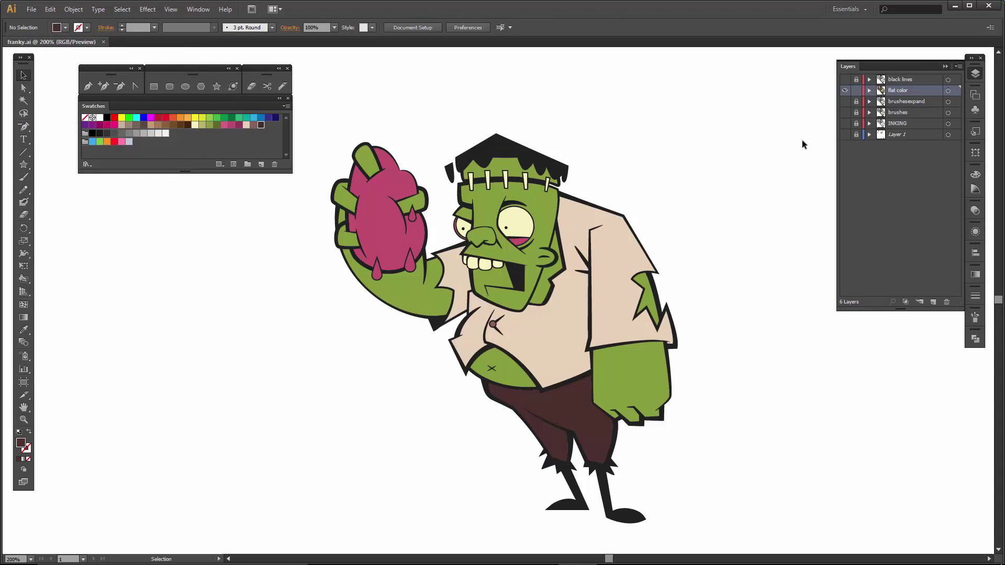
click(846, 79)
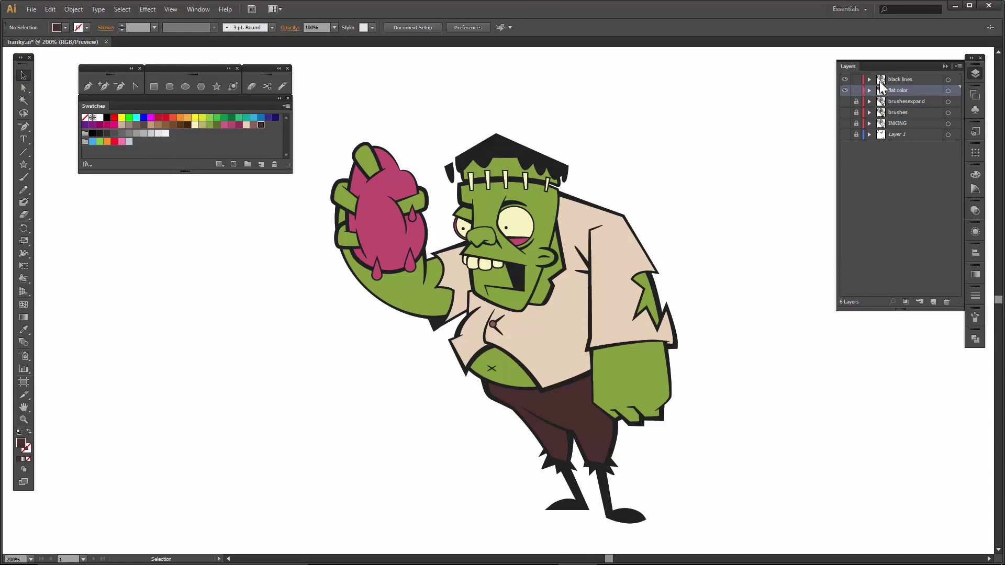
Recolour all outlines on the black lines layer dark brown, then lock and hide it
click(949, 80)
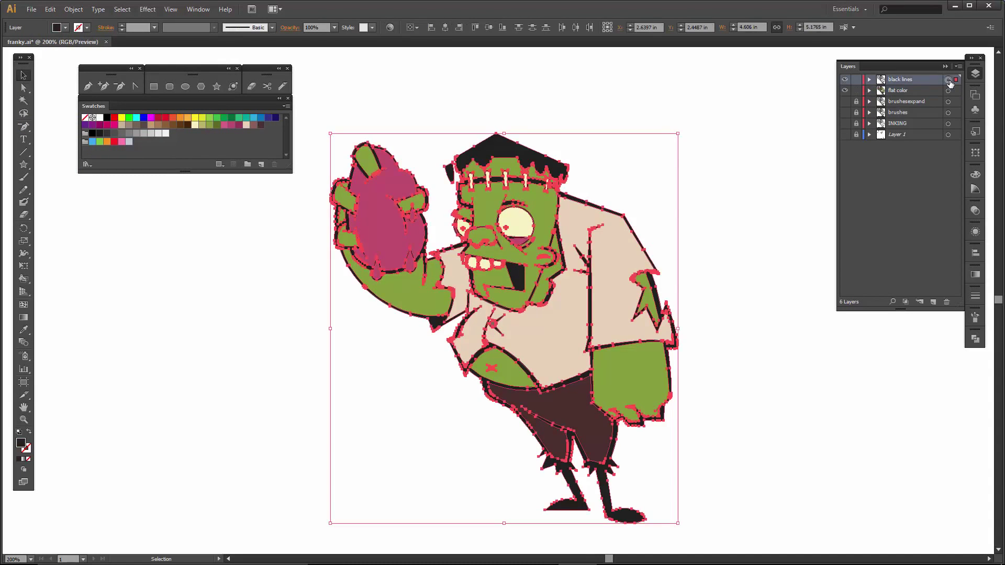
click(261, 126)
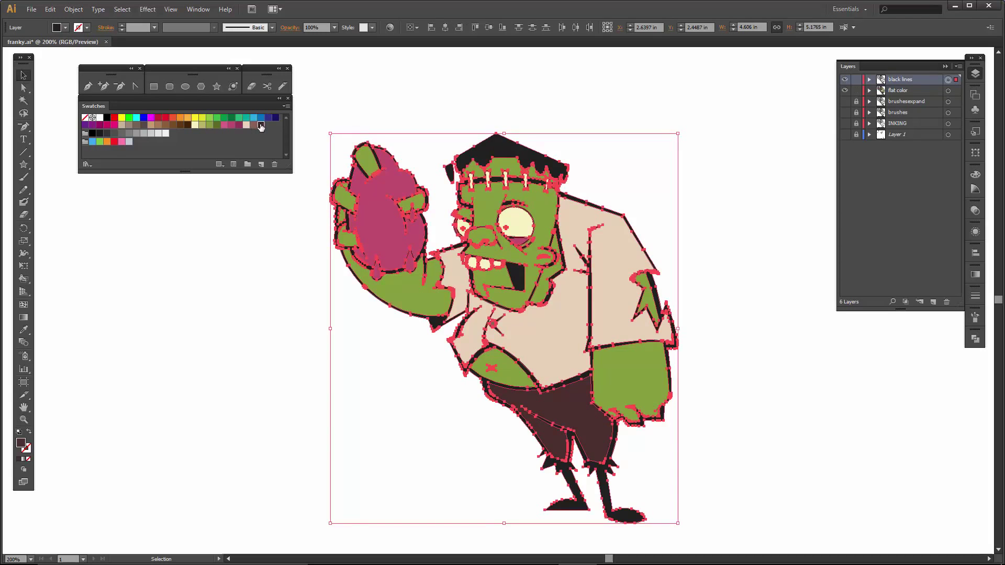
click(383, 101)
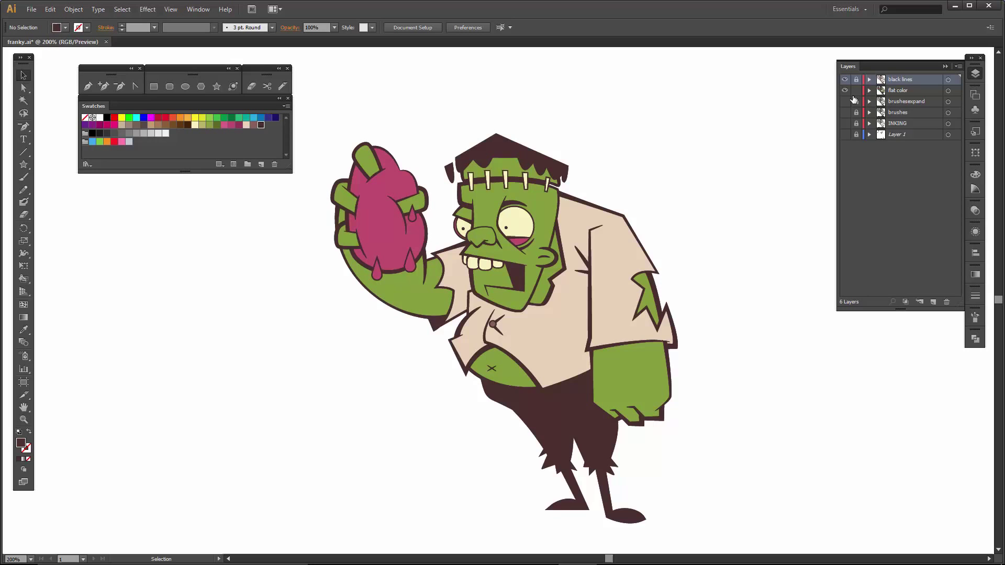
click(845, 79)
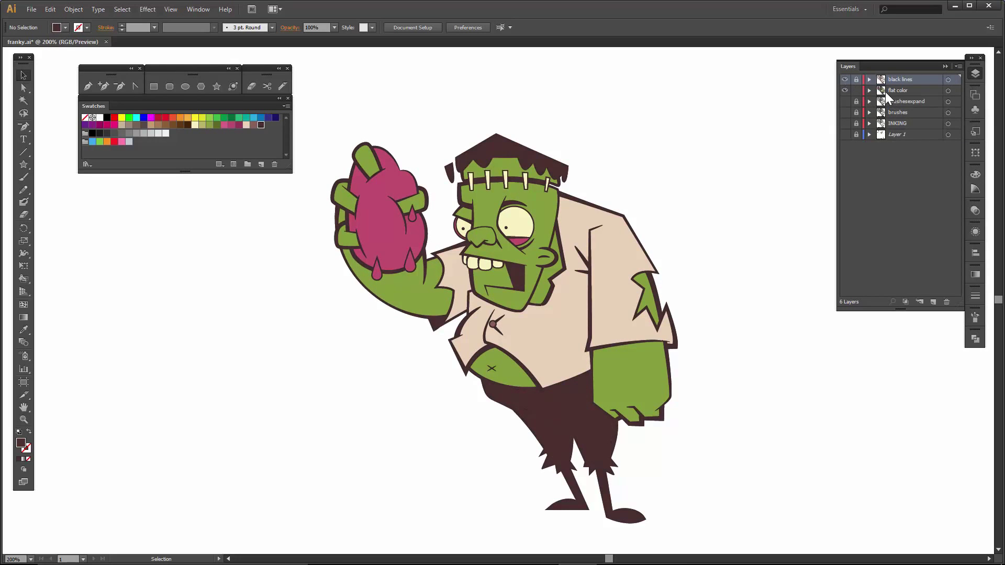
click(845, 80)
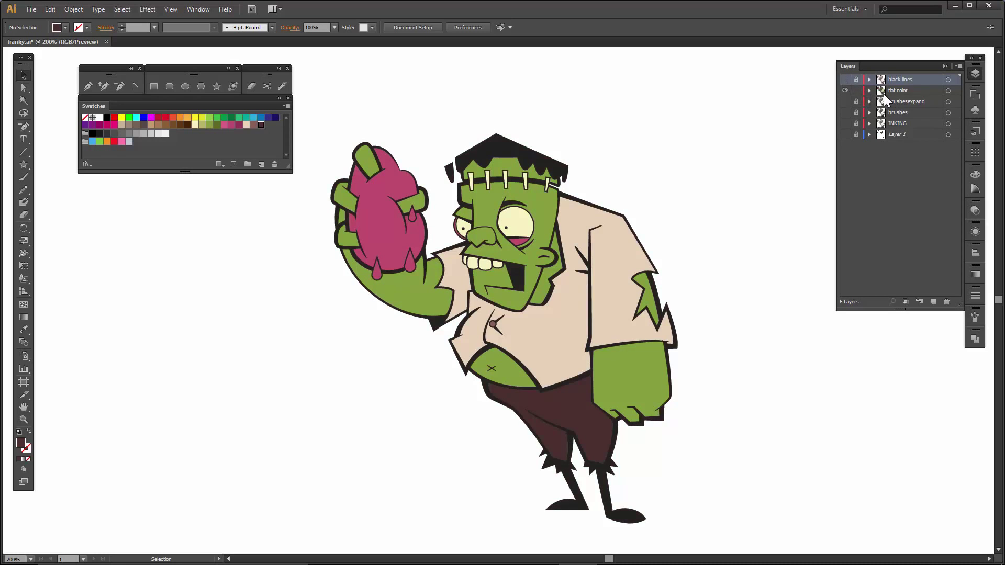
On the flat color layer, Magic Wand the black hair fills and make them dark brown
click(894, 93)
click(24, 100)
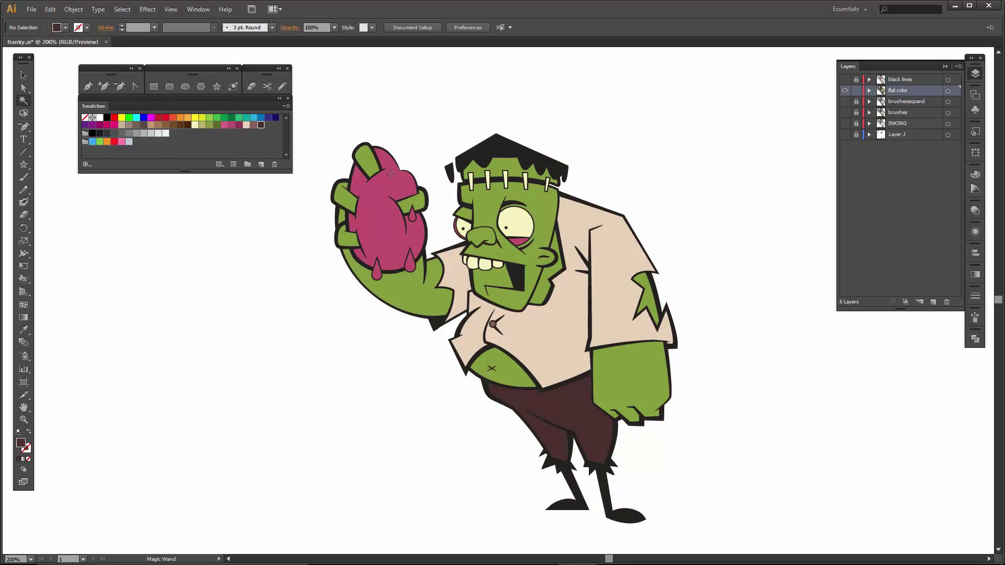
click(496, 142)
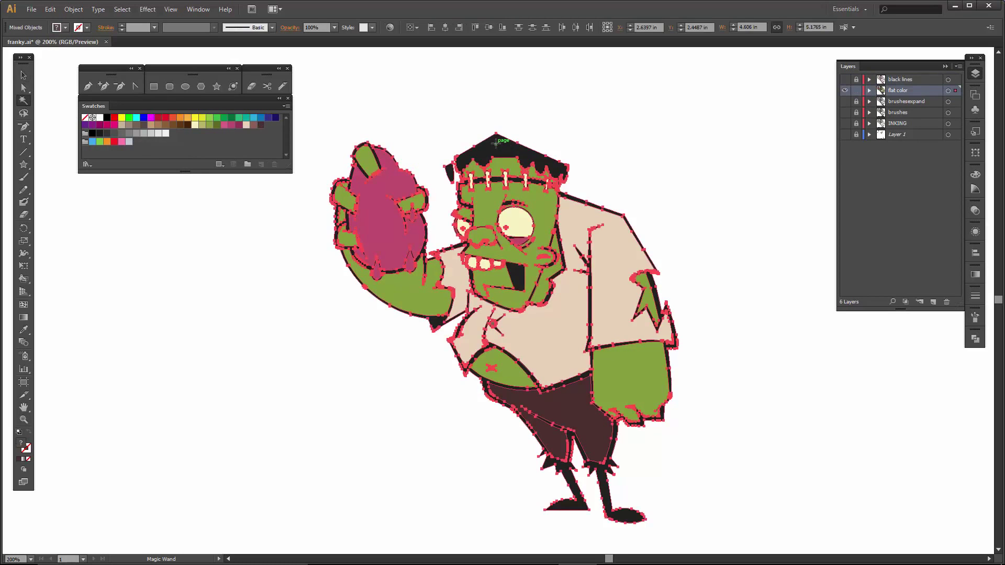
click(261, 125)
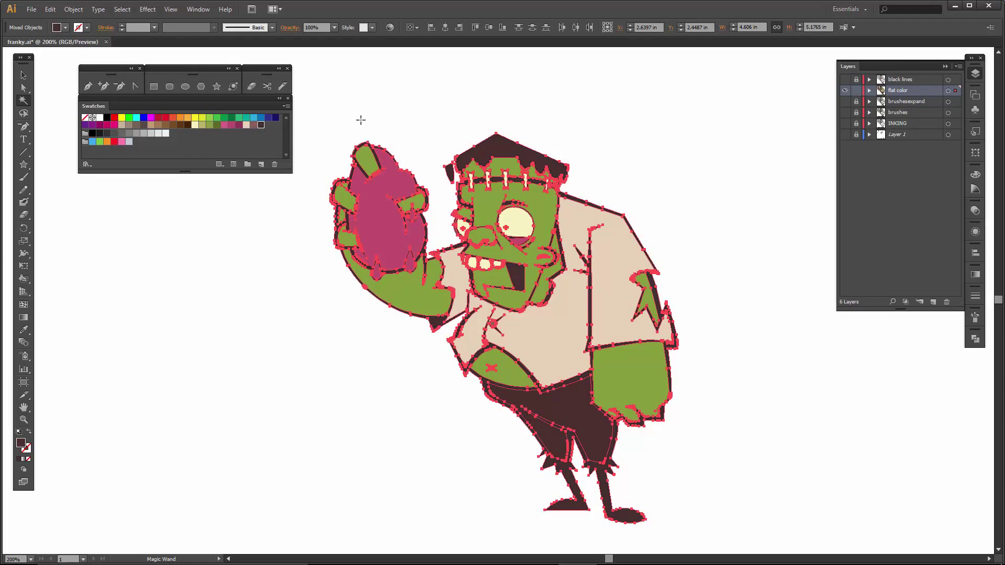
key(v)
click(400, 112)
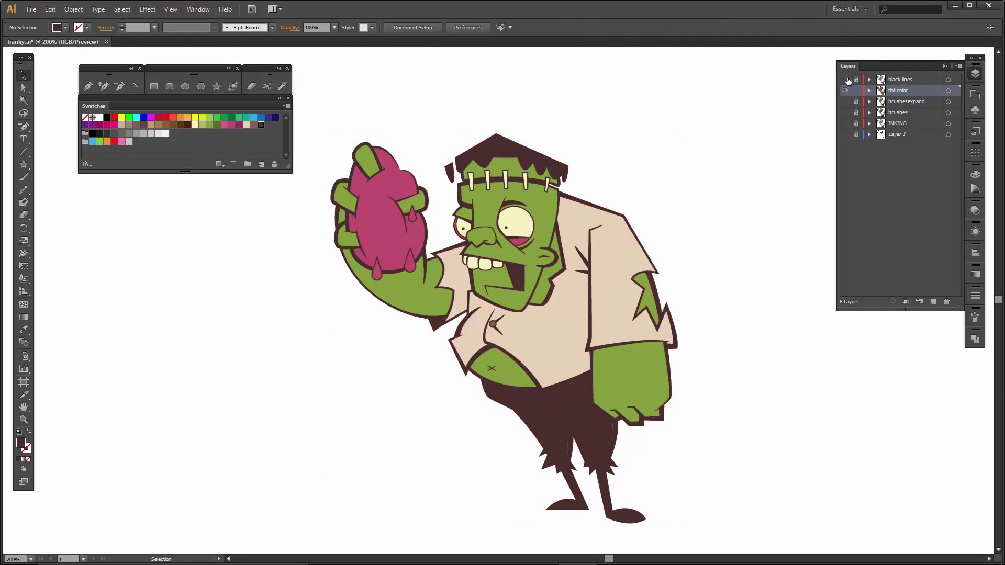
click(846, 79)
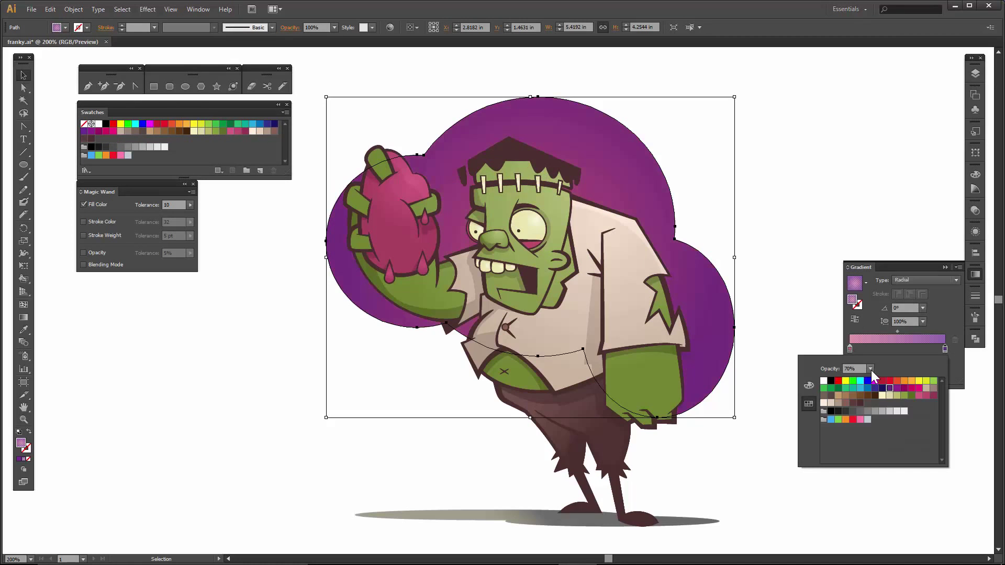
Set the background gradient's end stop opacity to 40%
click(871, 369)
click(876, 437)
click(870, 369)
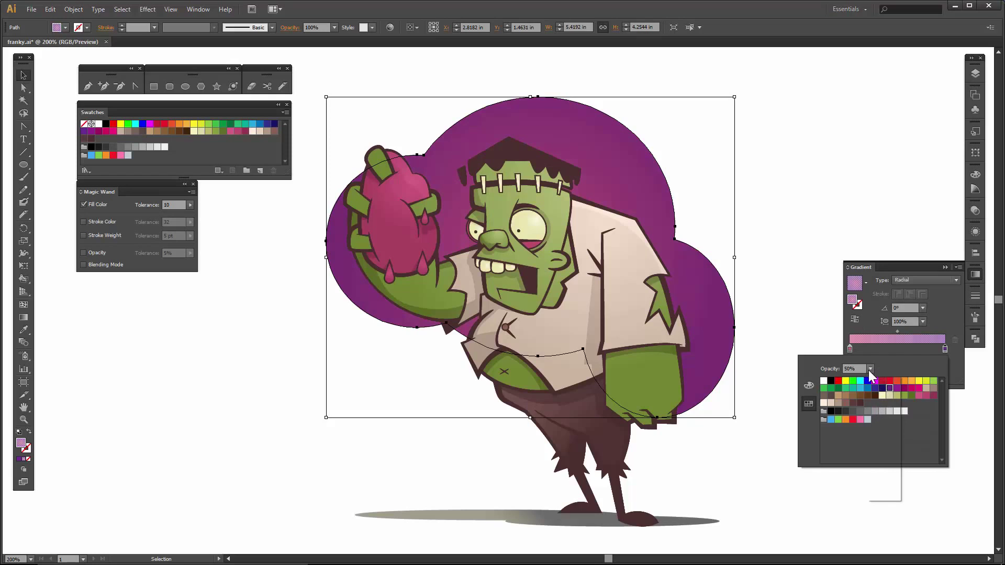
click(880, 427)
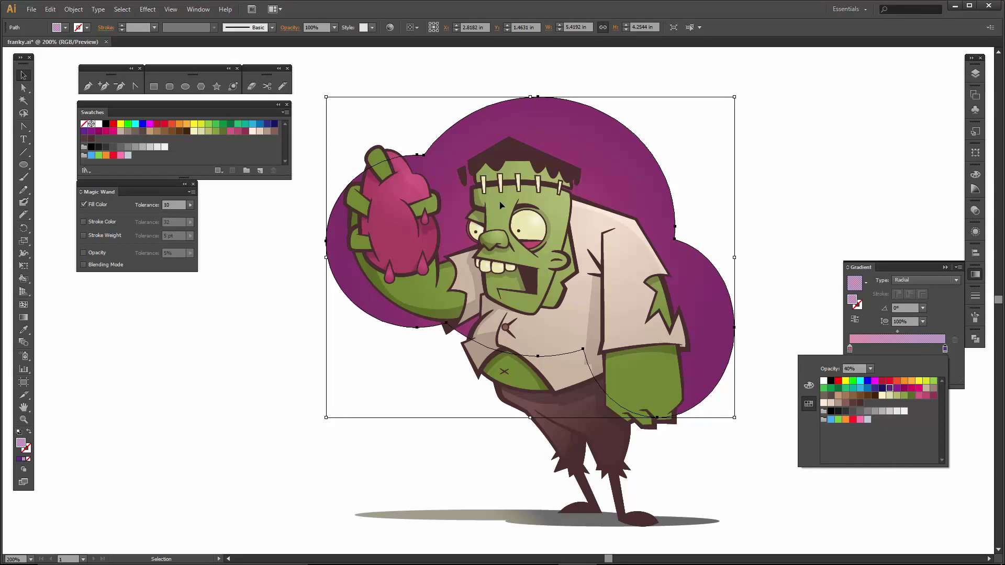
click(20, 73)
click(167, 300)
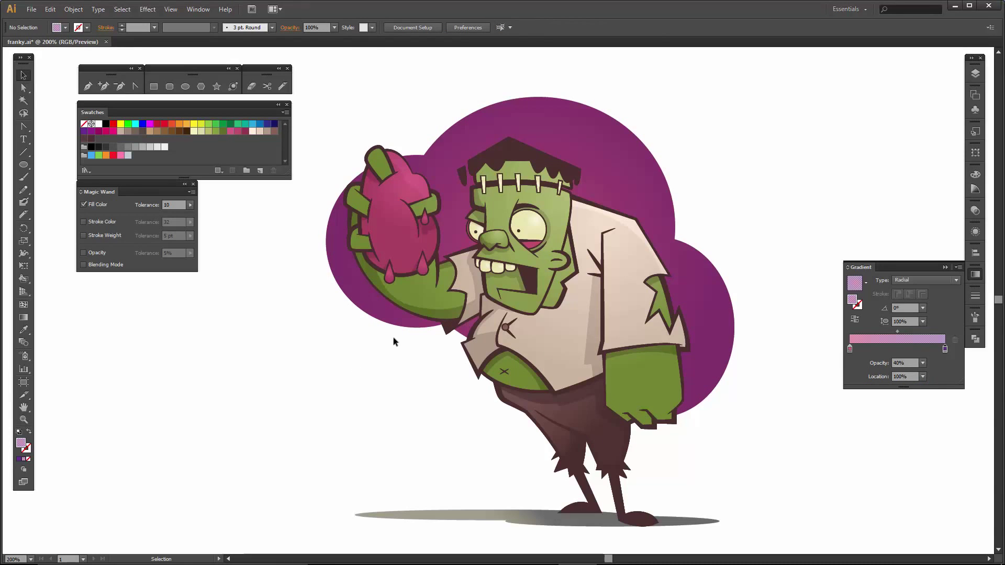
Save the file and lock the background layer
click(23, 7)
click(72, 128)
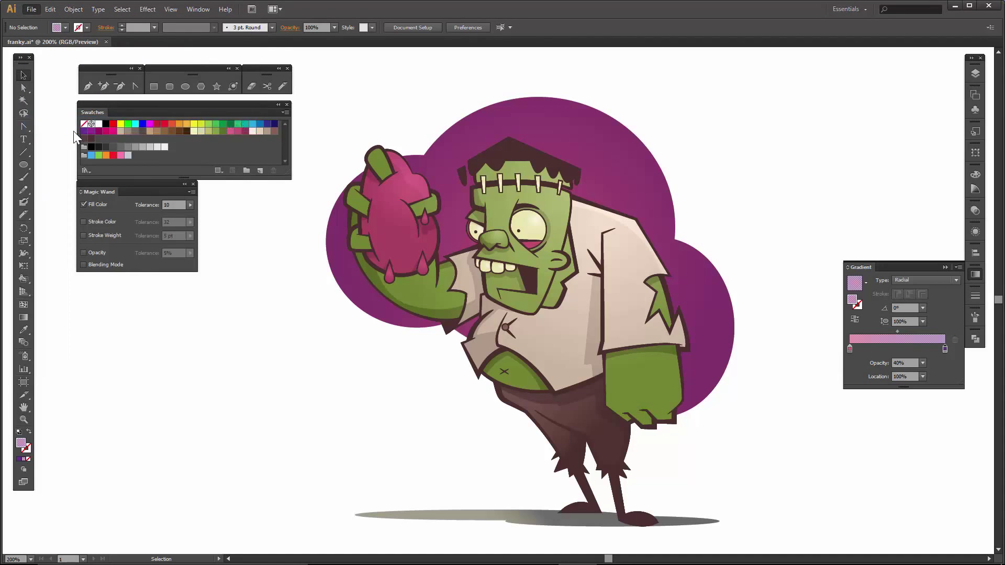
key(F7)
click(857, 123)
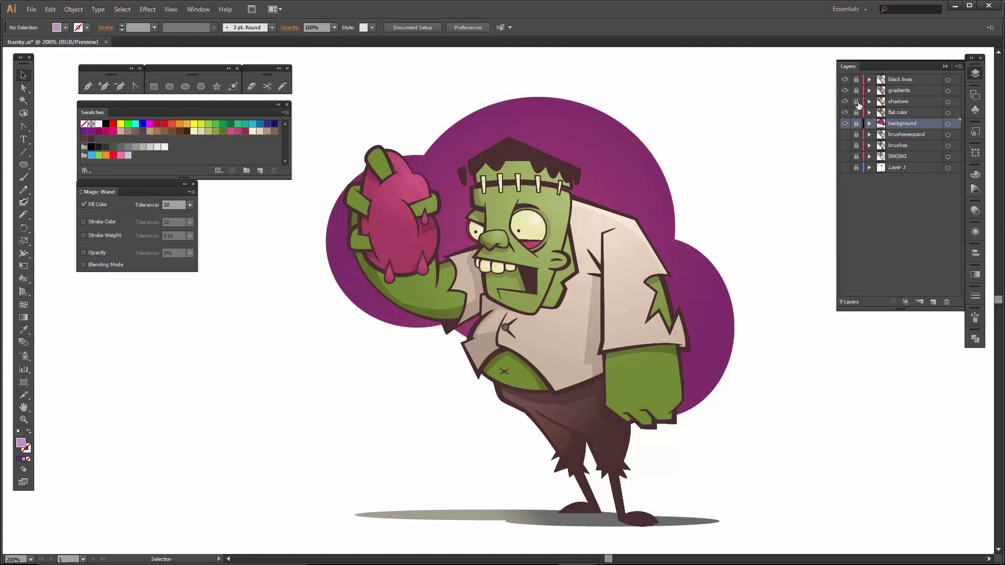
Unlock the gradients layer and select all its shading artwork
click(899, 90)
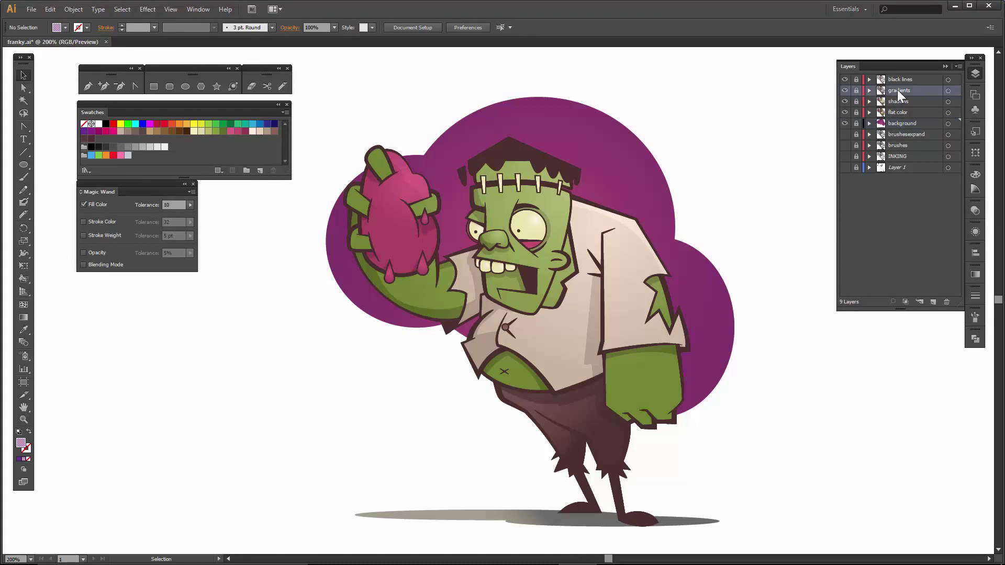
click(856, 91)
click(949, 91)
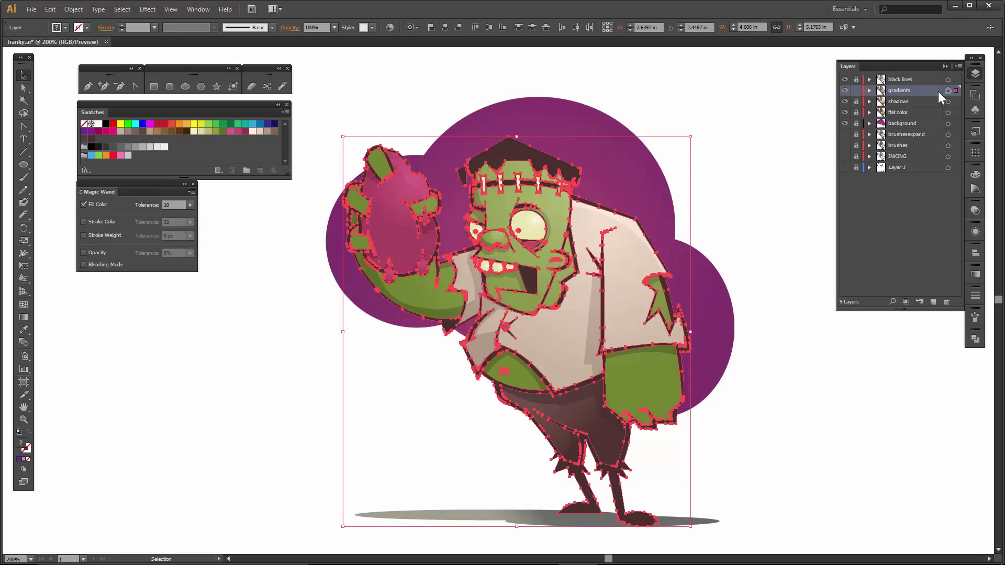
click(846, 92)
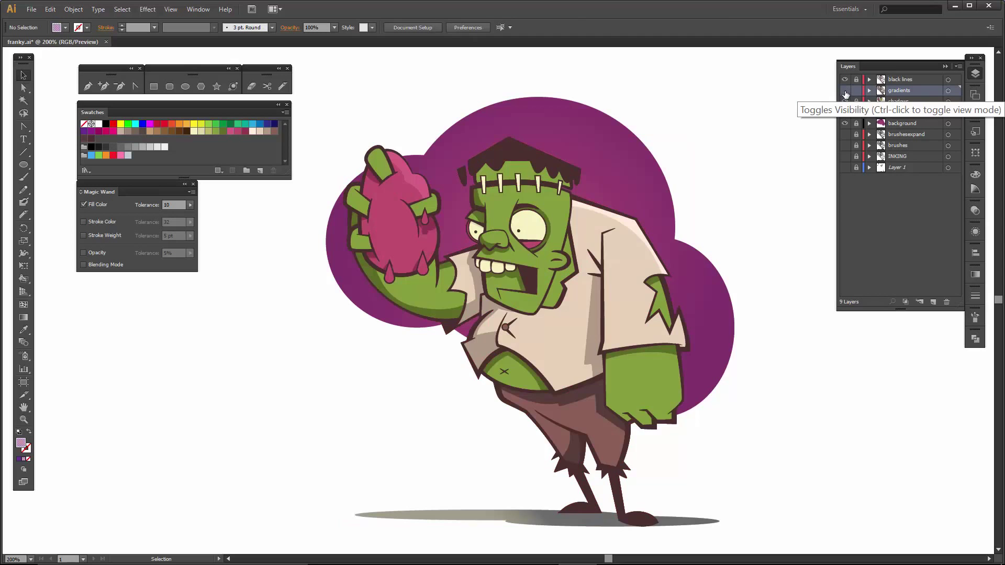
click(845, 91)
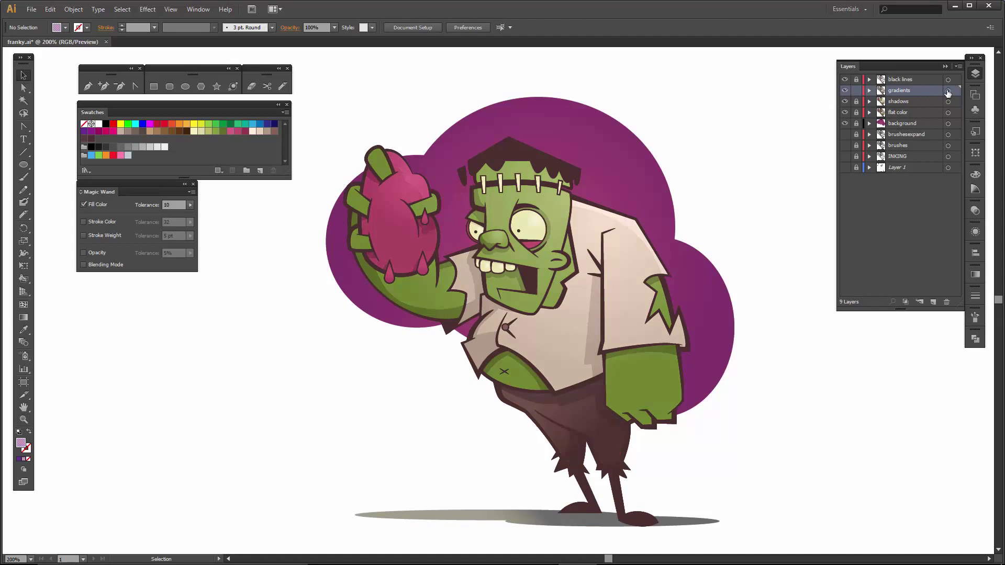
click(948, 91)
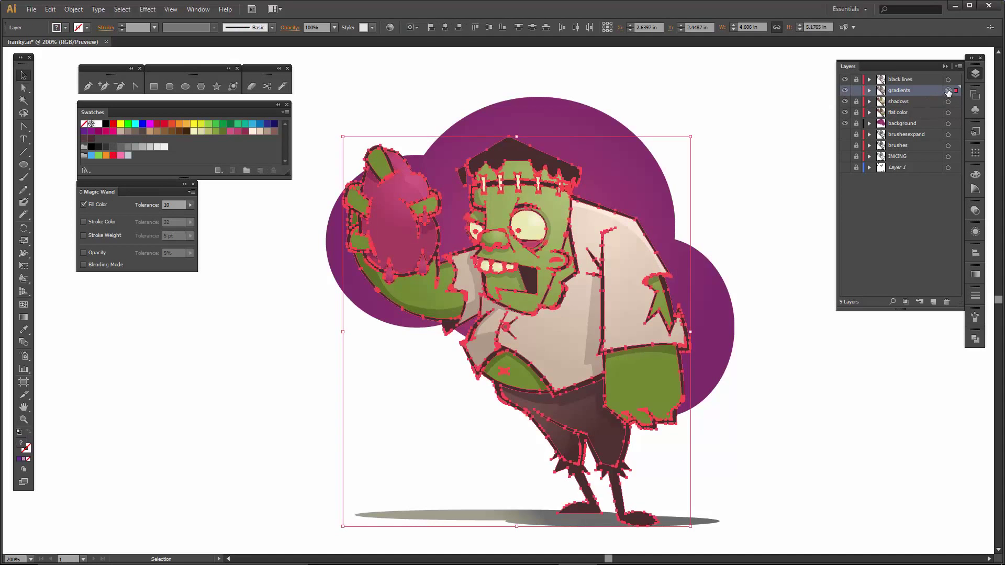
Set the shading's Transparency opacity to 70%
click(976, 210)
click(956, 216)
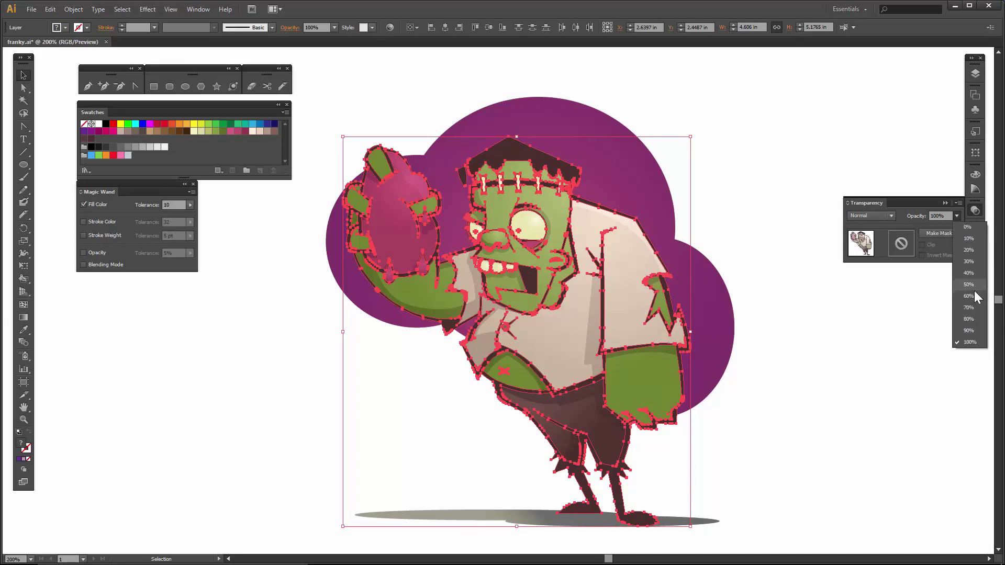
click(964, 319)
click(957, 215)
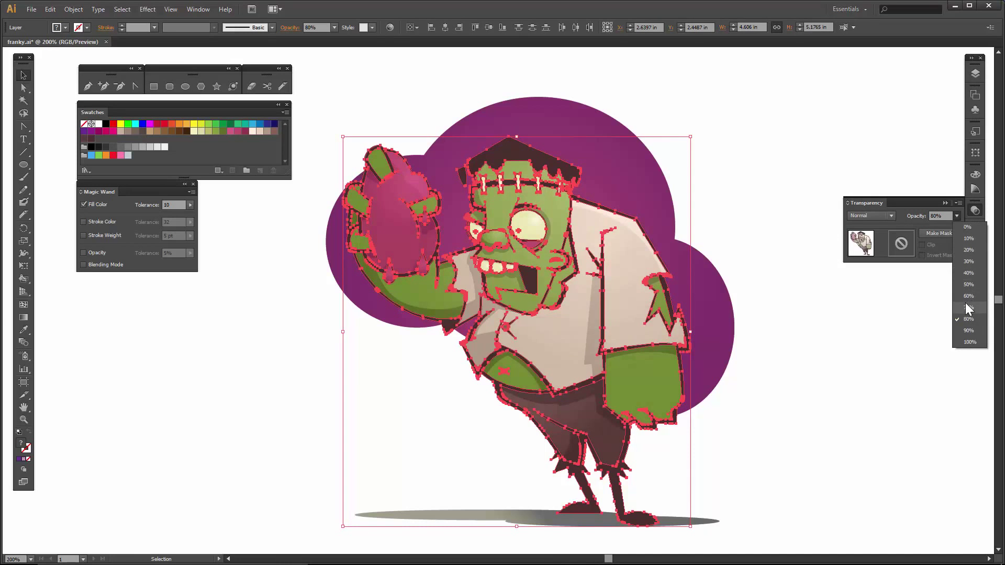
click(969, 307)
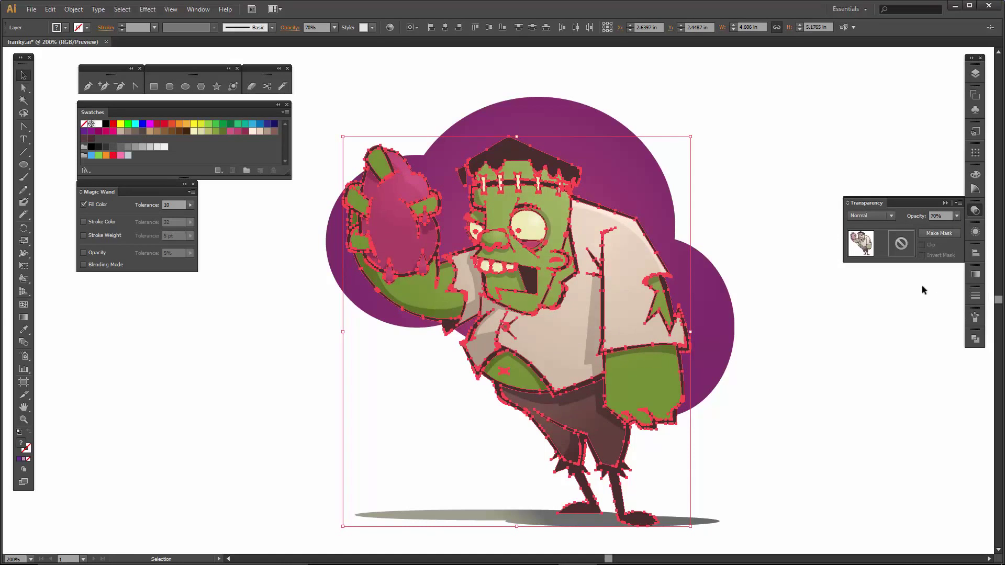
click(829, 296)
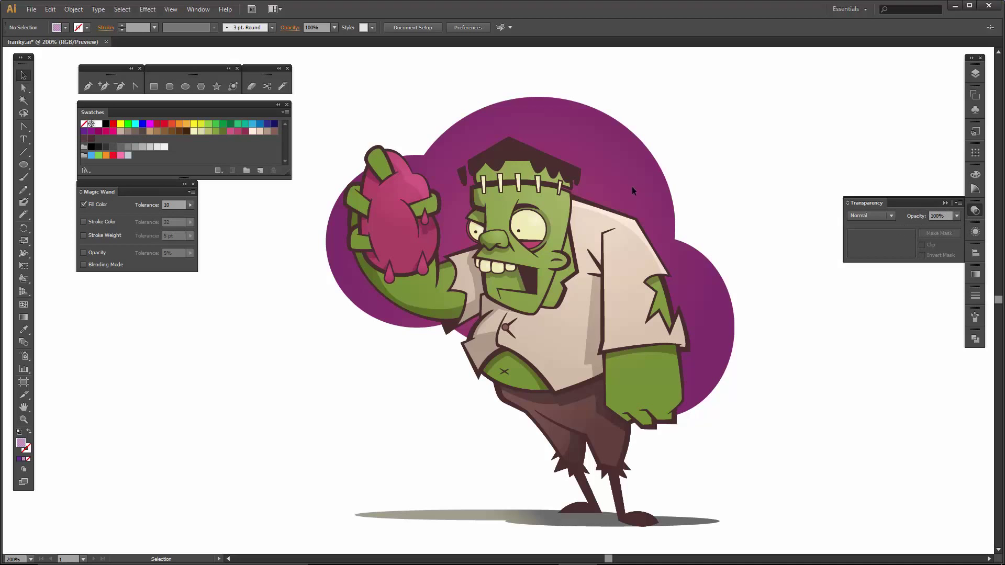
Save the Frankenstein file with File > Save, keeping the 70% shading
click(29, 12)
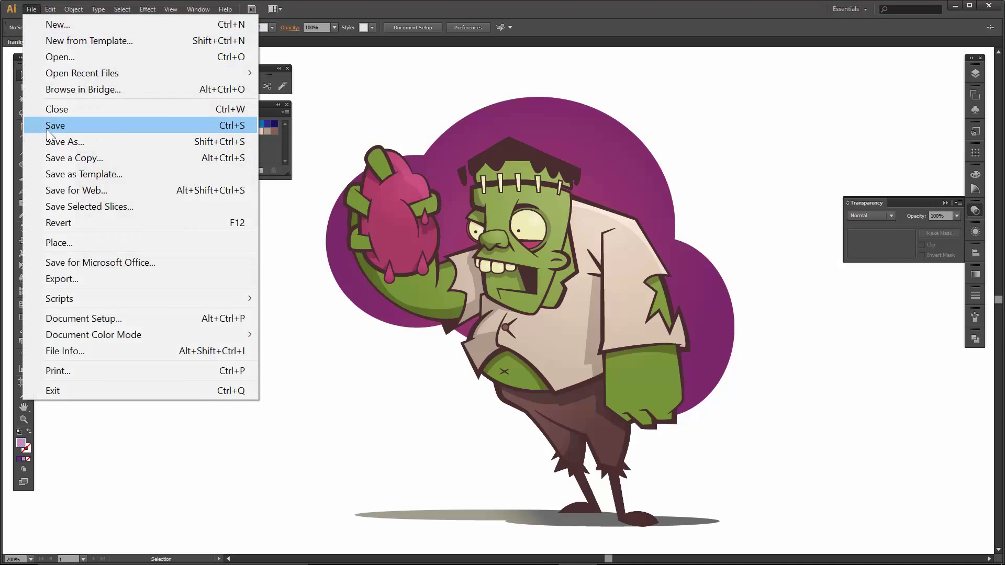
click(47, 128)
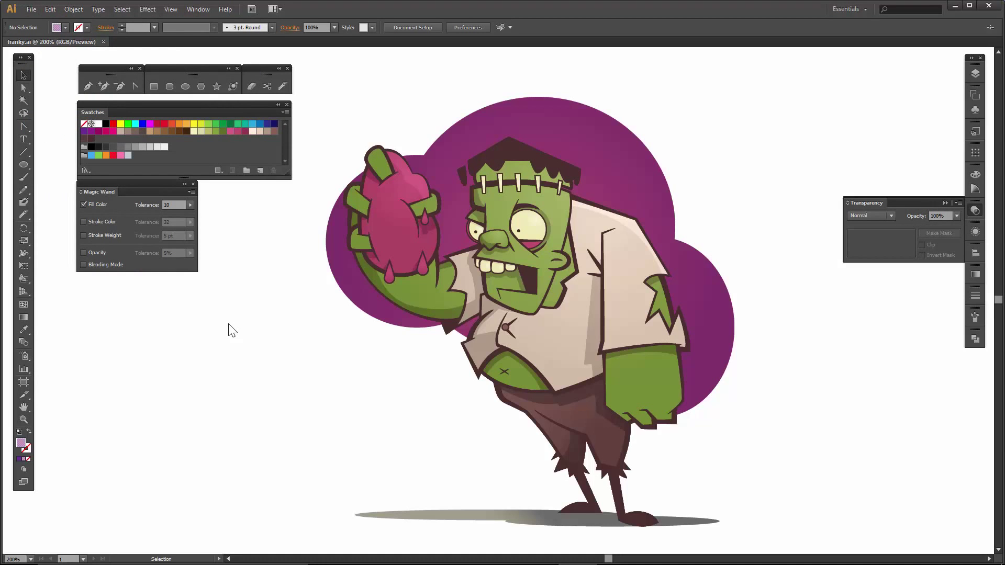